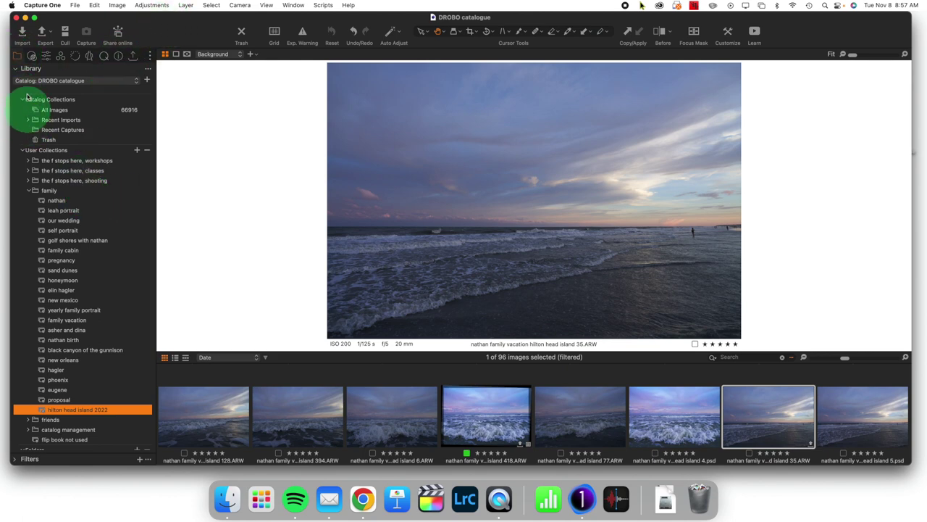
Open the boy's album under family (2098 images) and display one of his fall-leaves photos
left_click(29, 69)
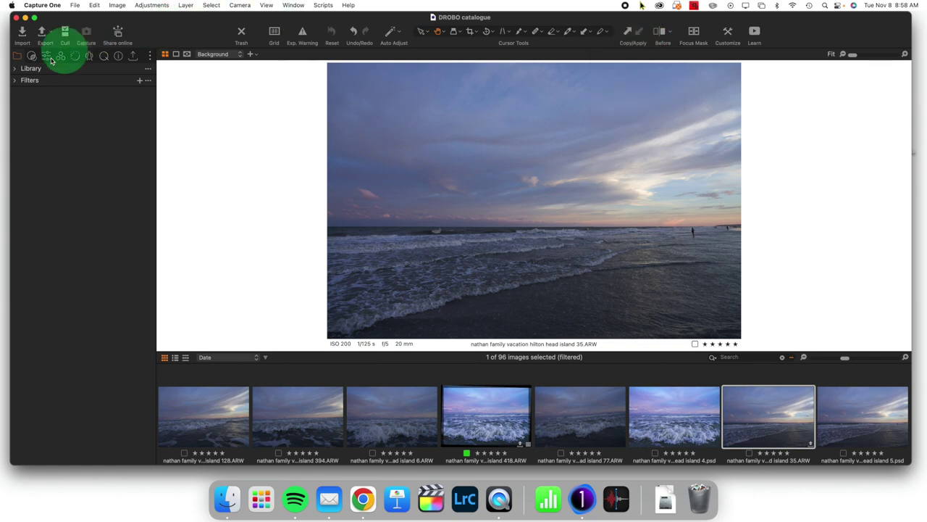
left_click(17, 70)
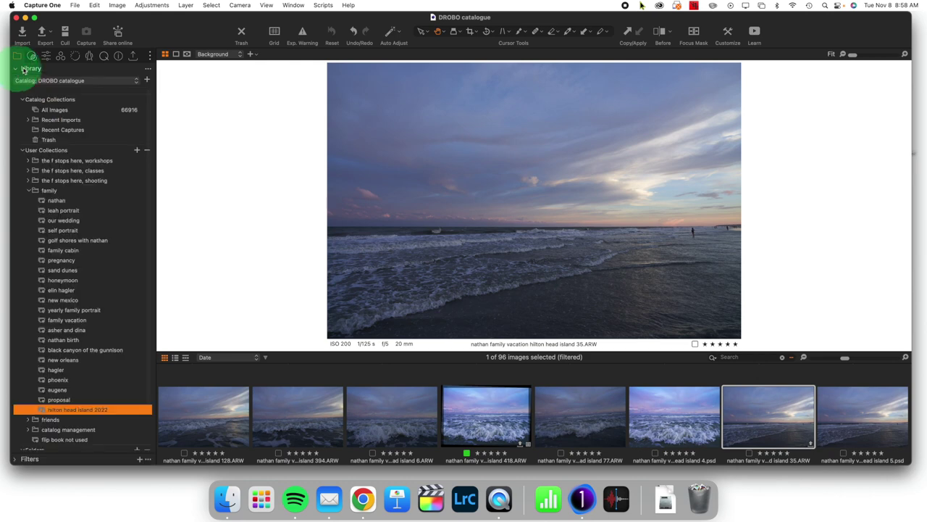
left_click(56, 200)
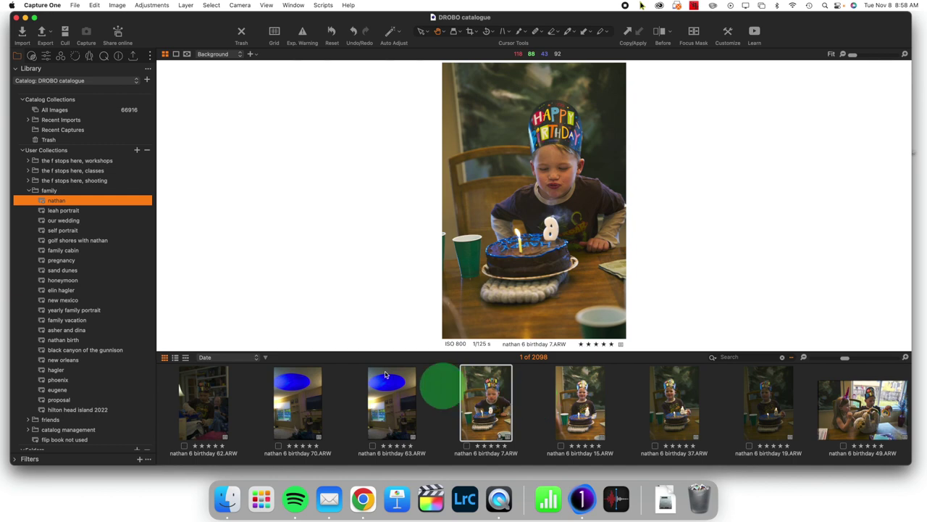
left_click(30, 191)
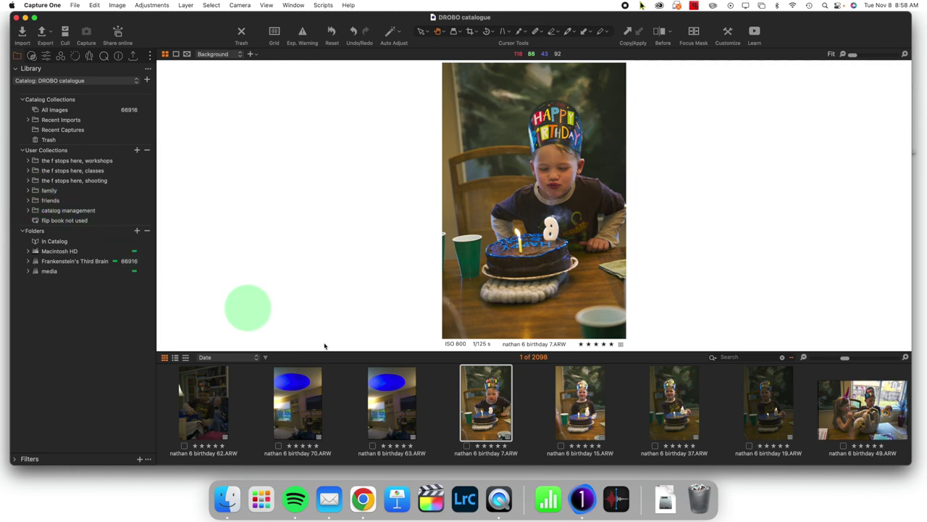
scroll(550, 410, "down", 5)
scroll(554, 410, "up", 2)
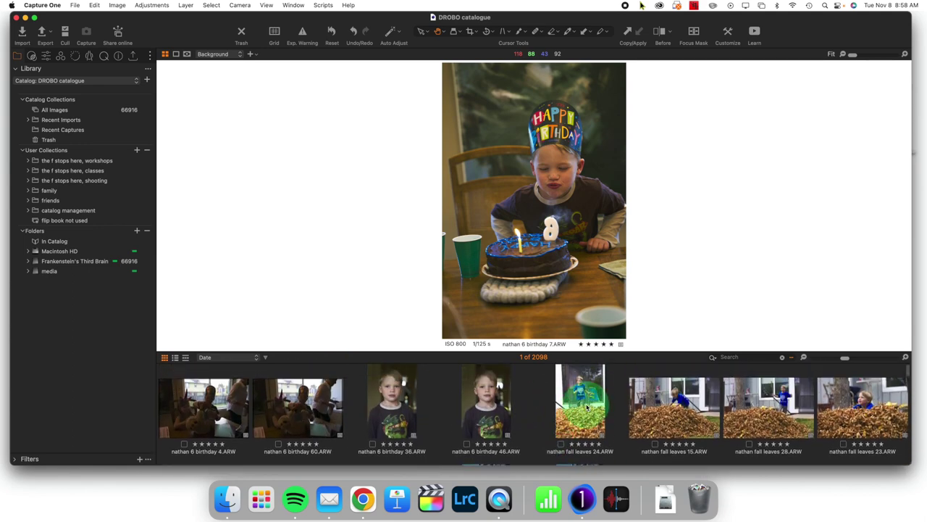
left_click(587, 407)
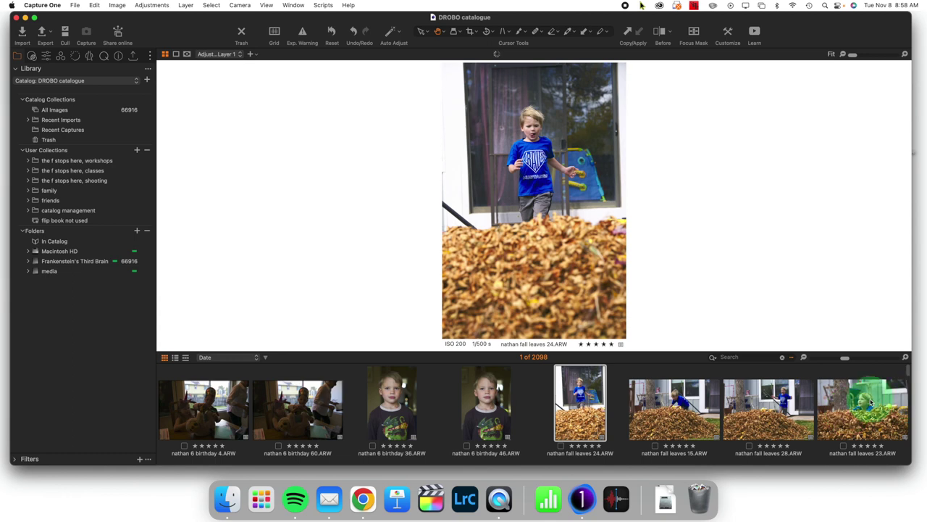
Select fall leaves 23 and set HDR shadows to 18 and exposure to -0.12
left_click(871, 403)
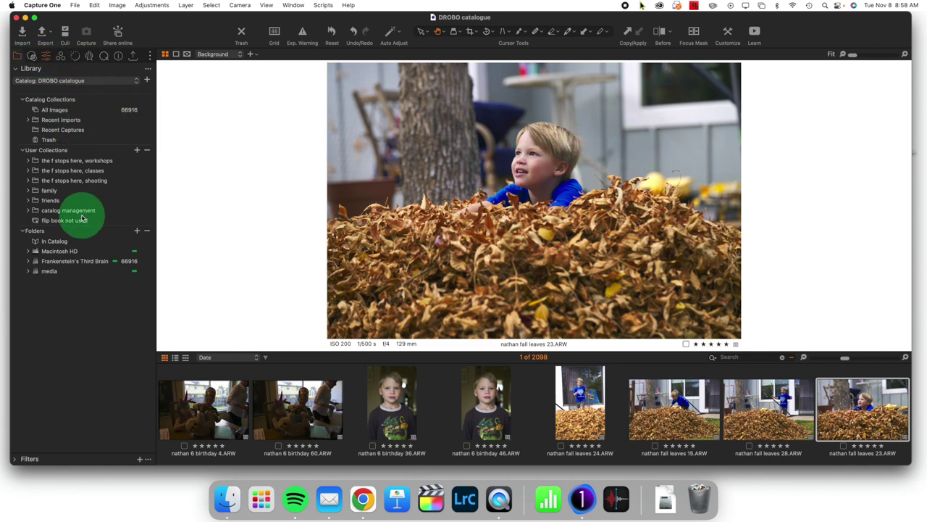
key("super+alt+3")
left_click_drag(92, 281, 97, 279)
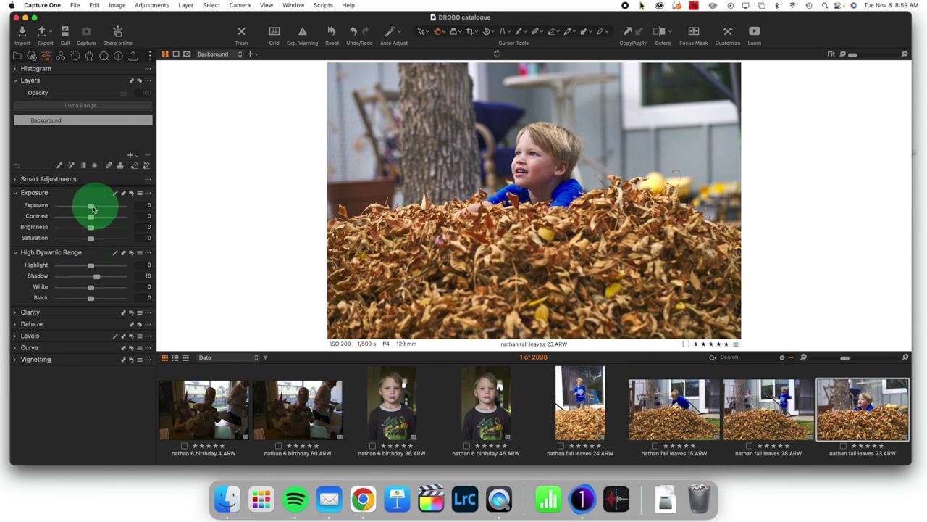
left_click_drag(91, 207, 90, 208)
left_click(90, 209)
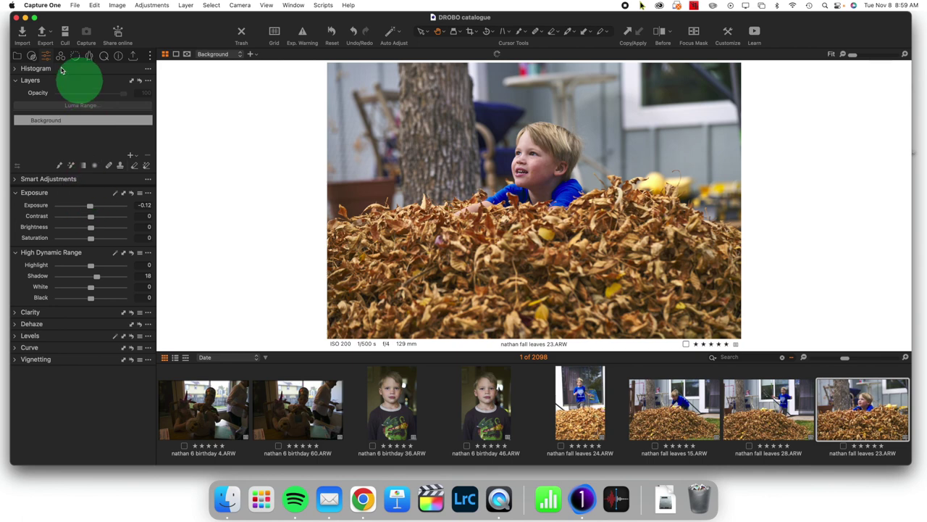
Warm the white balance to 5837 K and collapse the colour, exposure and HDR sections
key("super+alt+3")
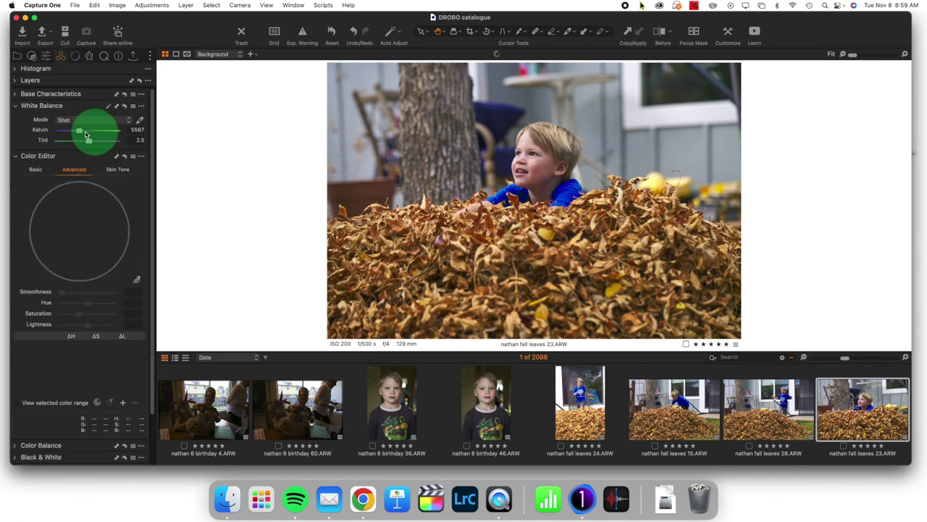
left_click_drag(94, 131, 83, 136)
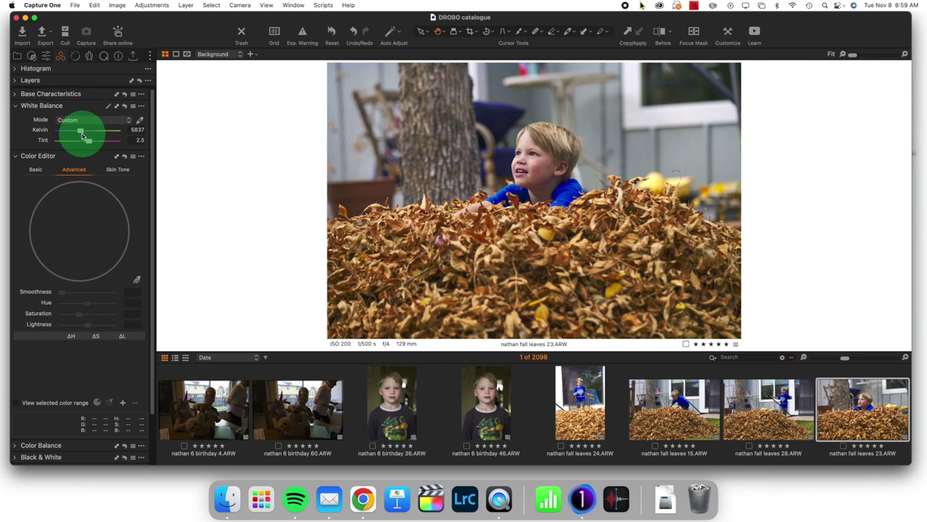
left_click(16, 158)
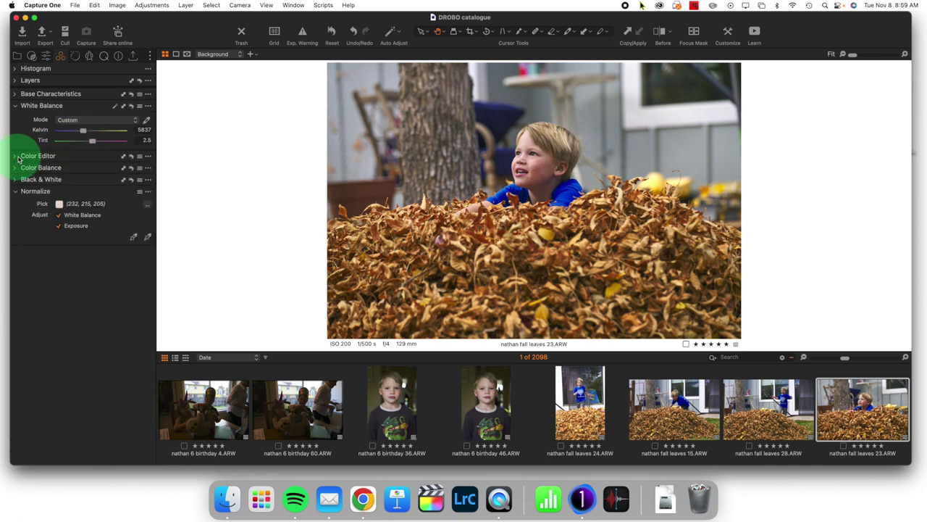
left_click(47, 56)
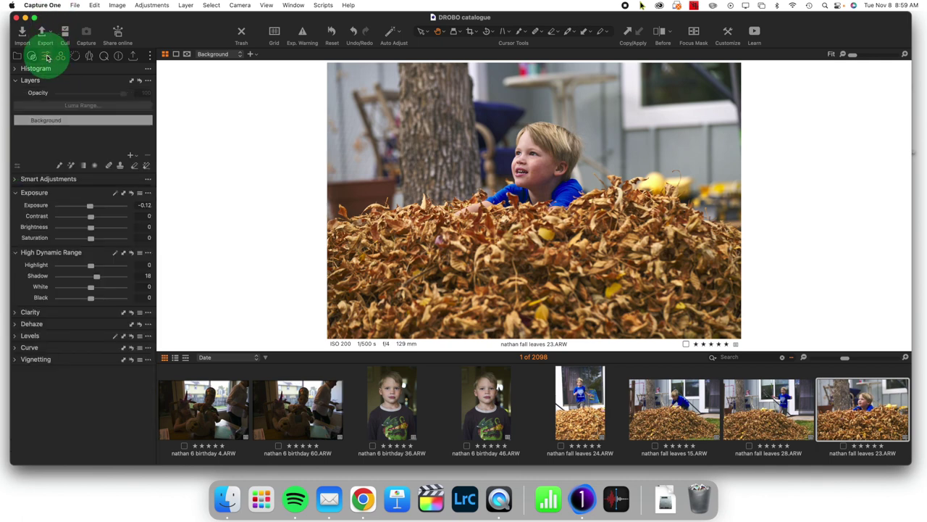
left_click(15, 193)
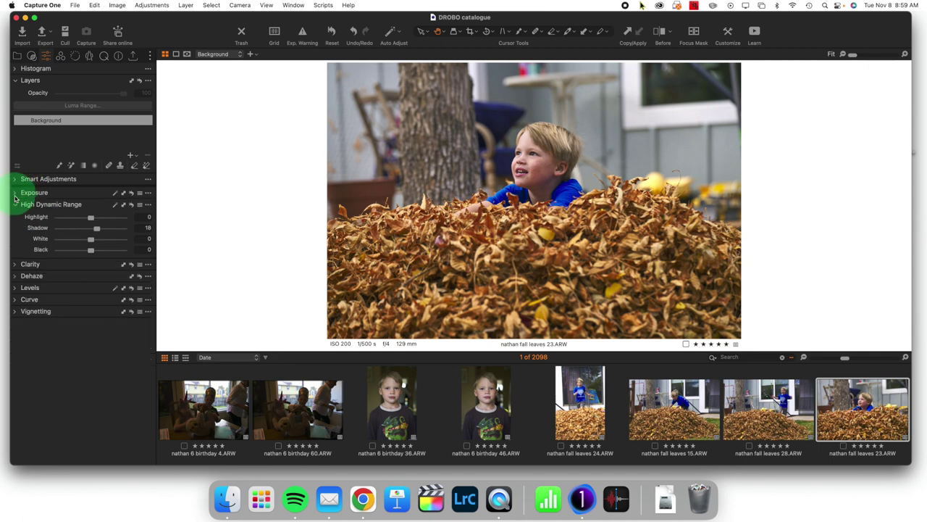
left_click(15, 204)
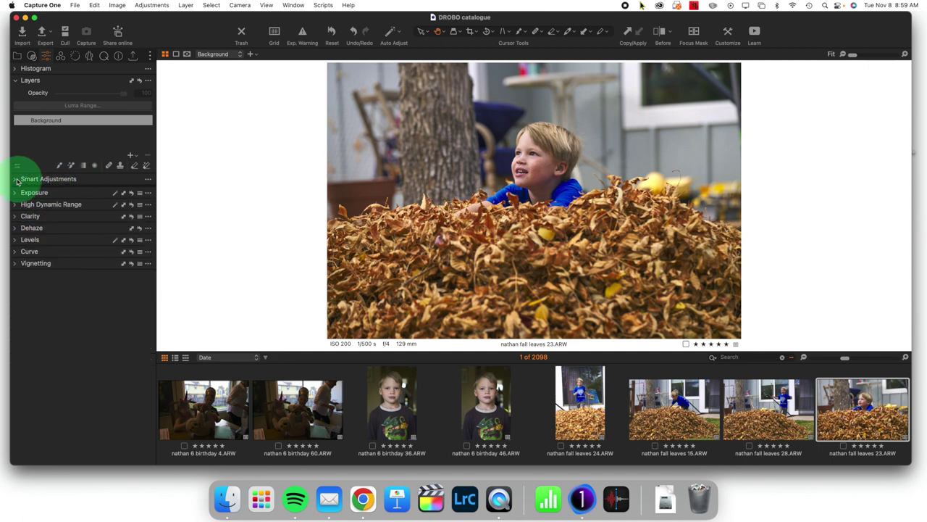
Expand Smart Adjustments and pull it out as a floating tool
left_click(15, 181)
left_click_drag(73, 179, 256, 102)
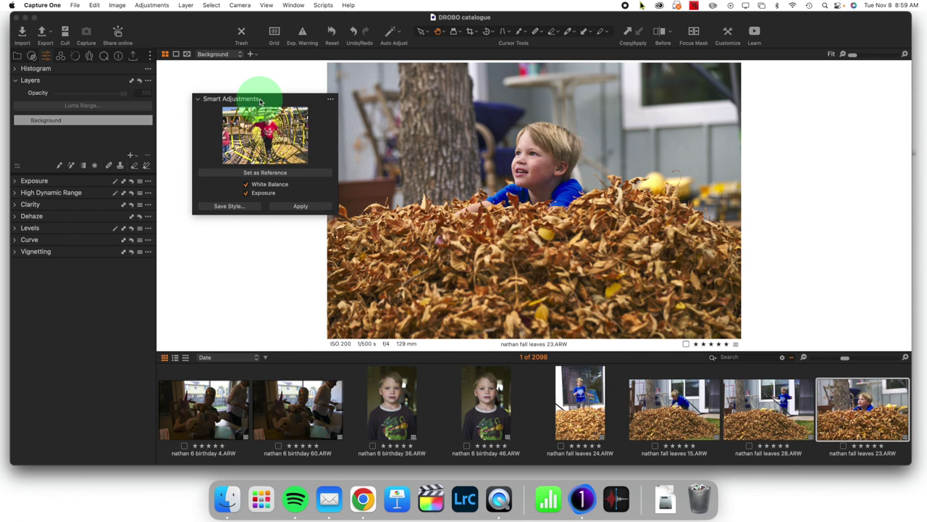
left_click_drag(257, 102, 294, 102)
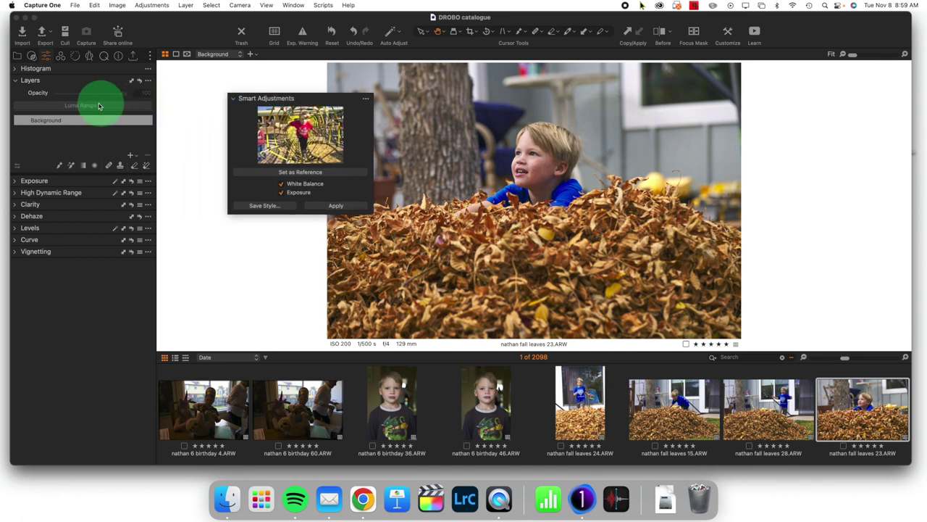
right_click(49, 60)
mouse_move(72, 67)
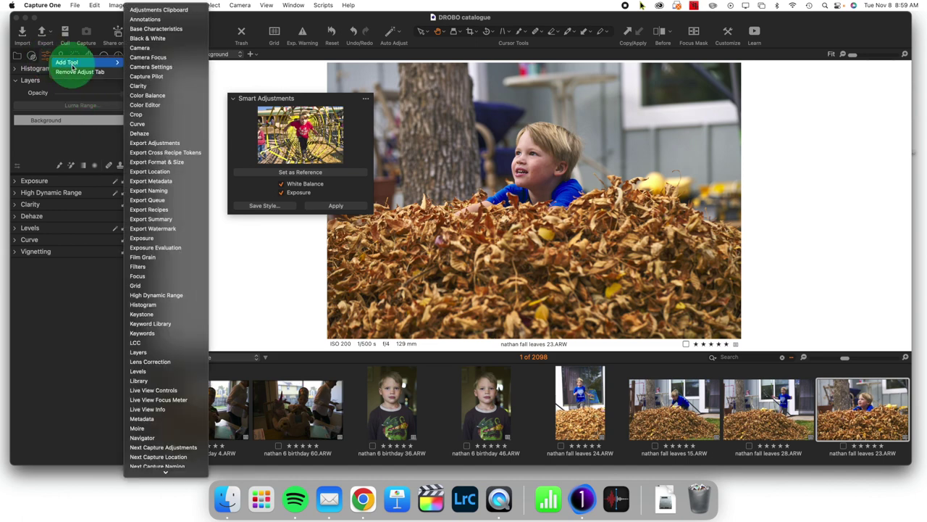
left_click(308, 100)
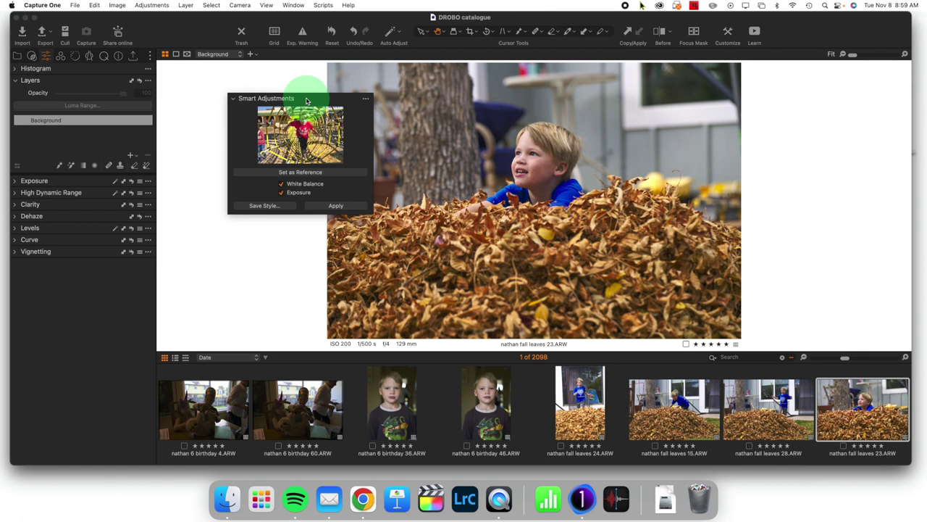
Set the leaves photo as the Smart Adjustments reference and dock the tool back in the panel
left_click(316, 174)
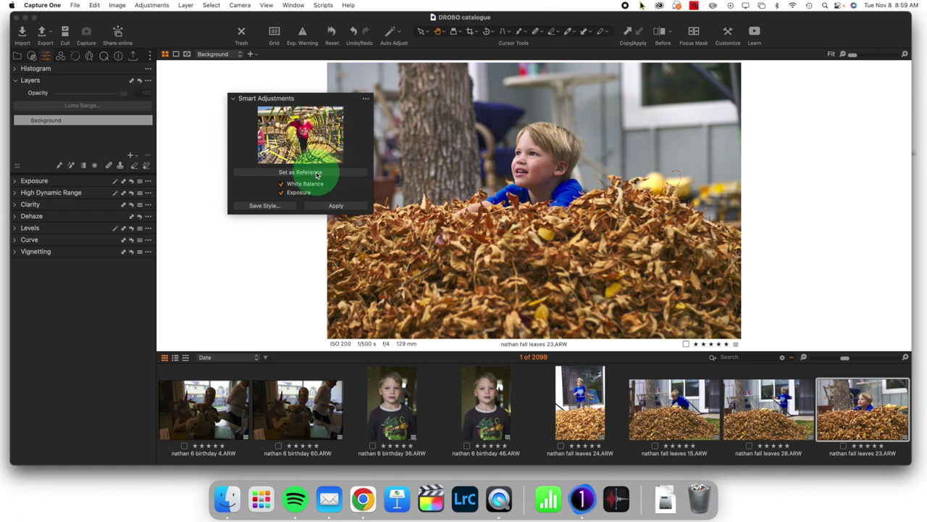
left_click(319, 105)
left_click_drag(319, 105, 297, 161)
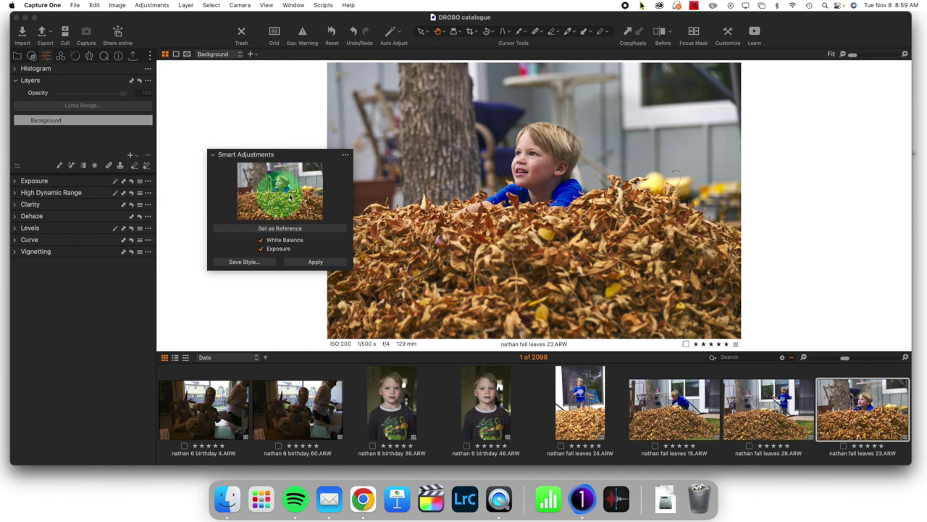
mouse_move(284, 200)
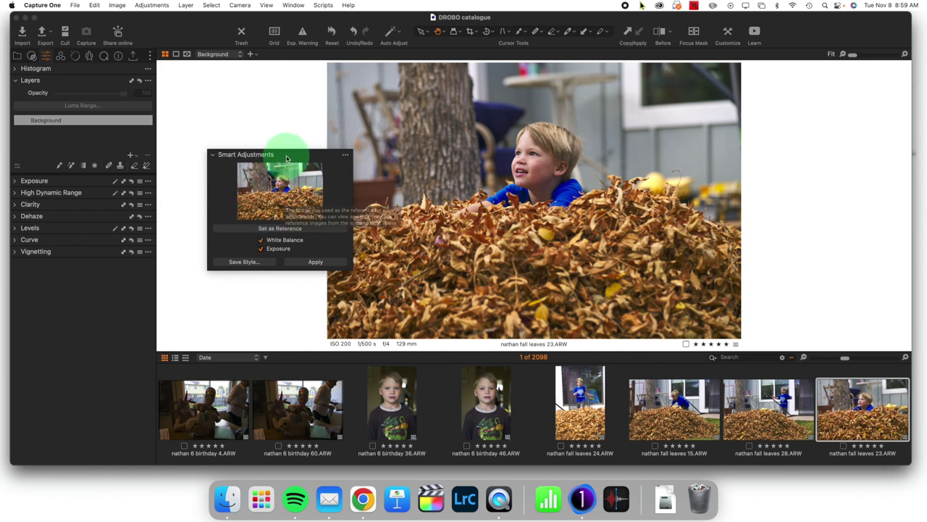
left_click_drag(285, 155, 97, 168)
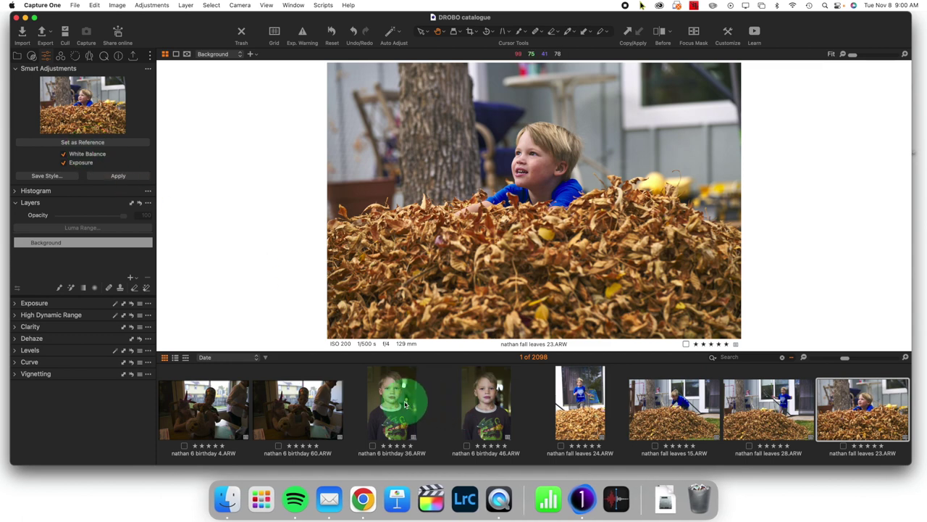
On the birthday 36 portrait, enable Exposure alongside White Balance in Smart Adjustments and apply
left_click(405, 404)
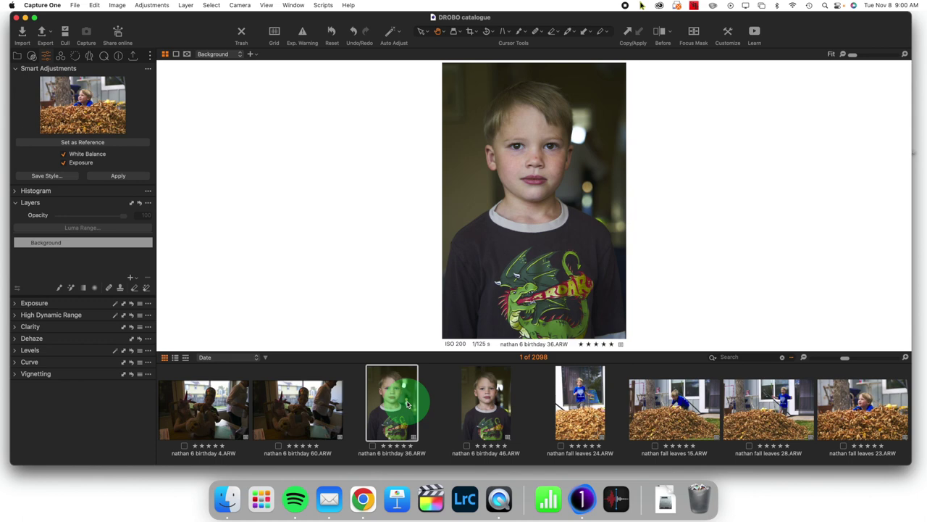
left_click_drag(408, 405, 505, 212)
left_click_drag(499, 123, 121, 84)
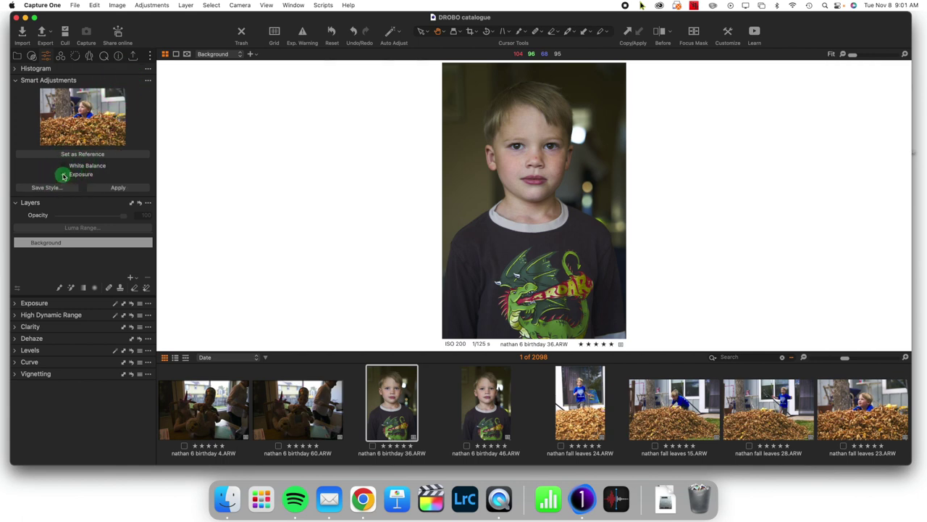
left_click(64, 174)
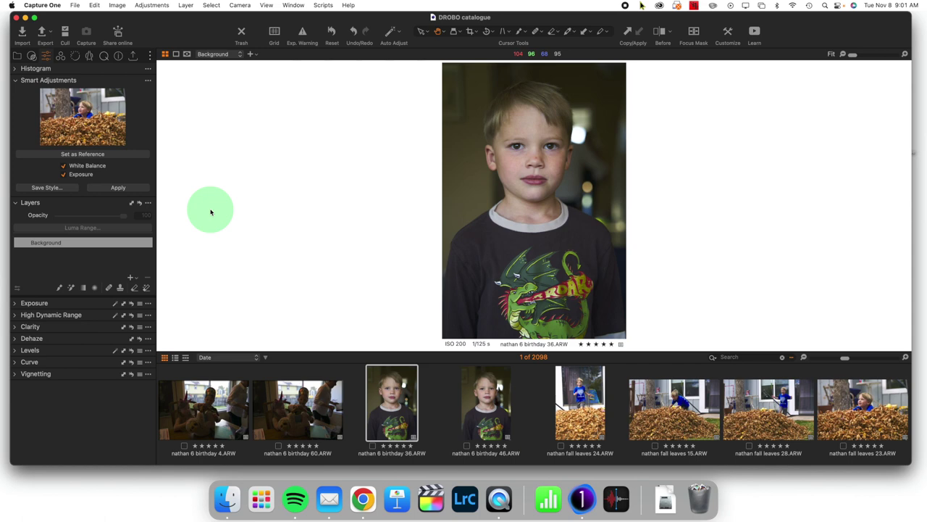
left_click(131, 190)
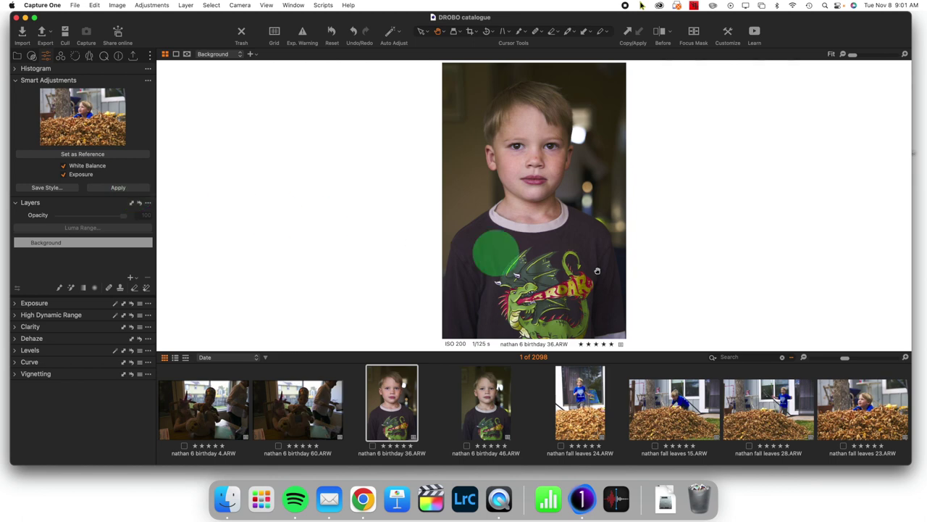
Compare the portrait with the leaves reference, fit both images, and begin Save Style
left_click(833, 426, "super")
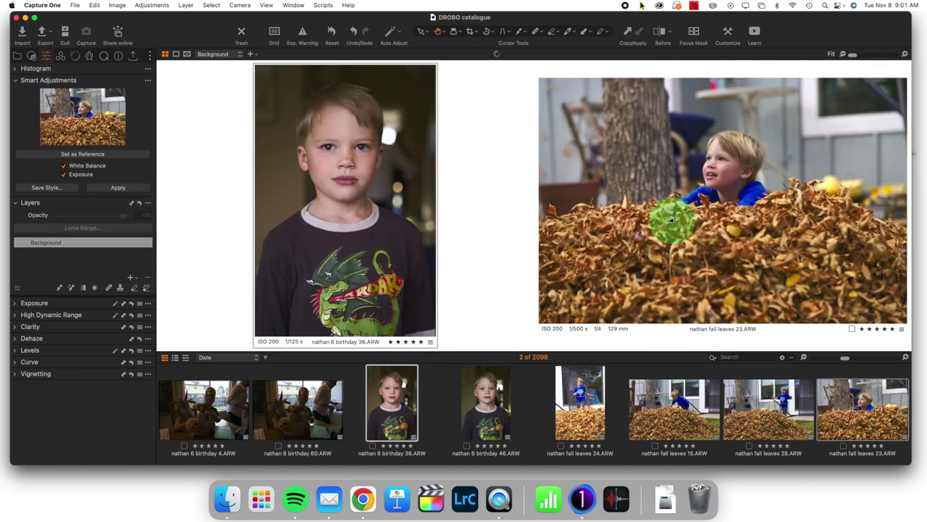
scroll(725, 162, "up", 5)
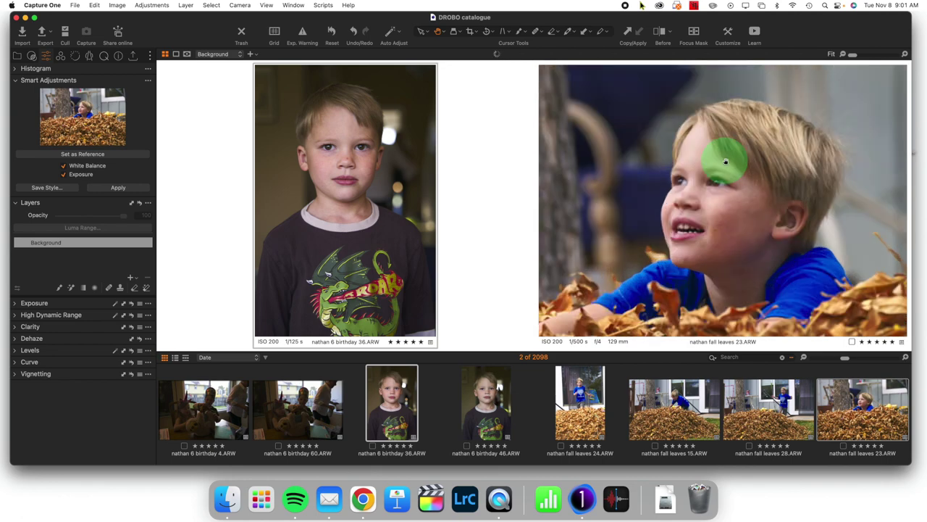
scroll(761, 207, "up", 3)
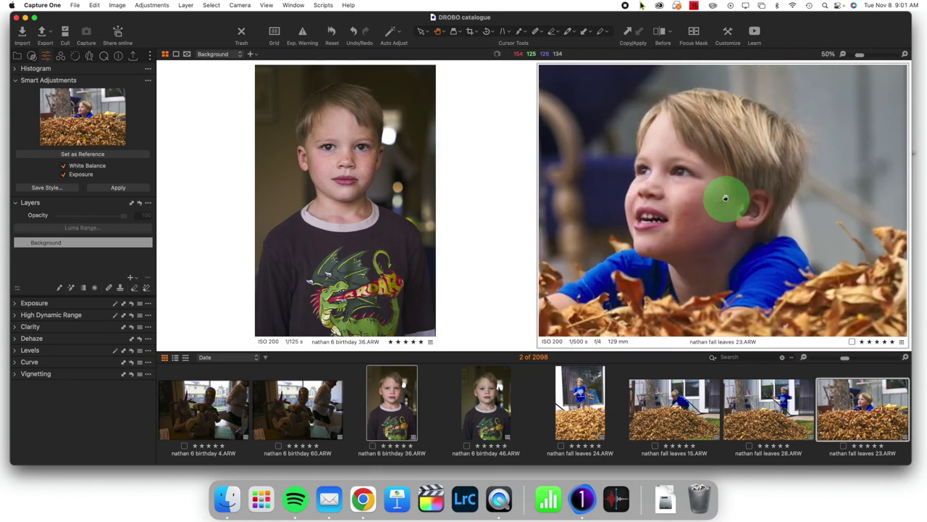
left_click(334, 152)
scroll(338, 149, "up", 1)
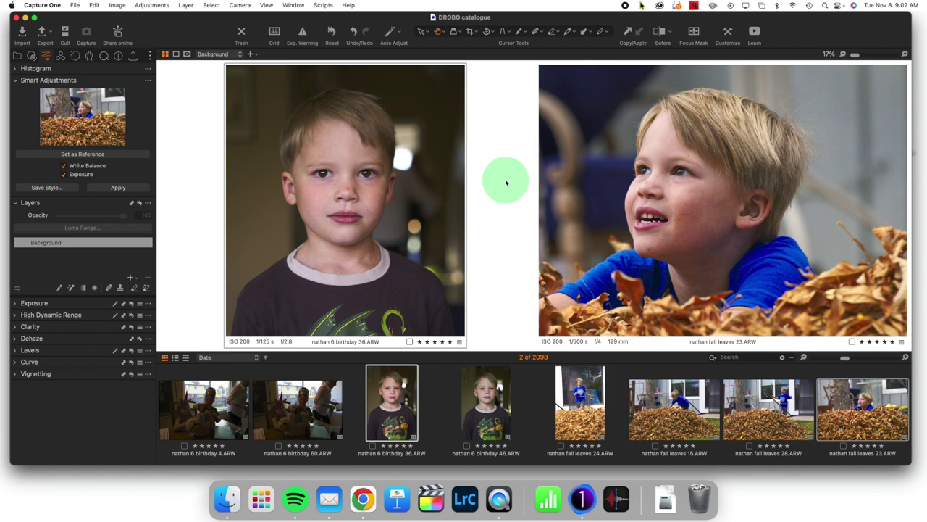
left_click(409, 188)
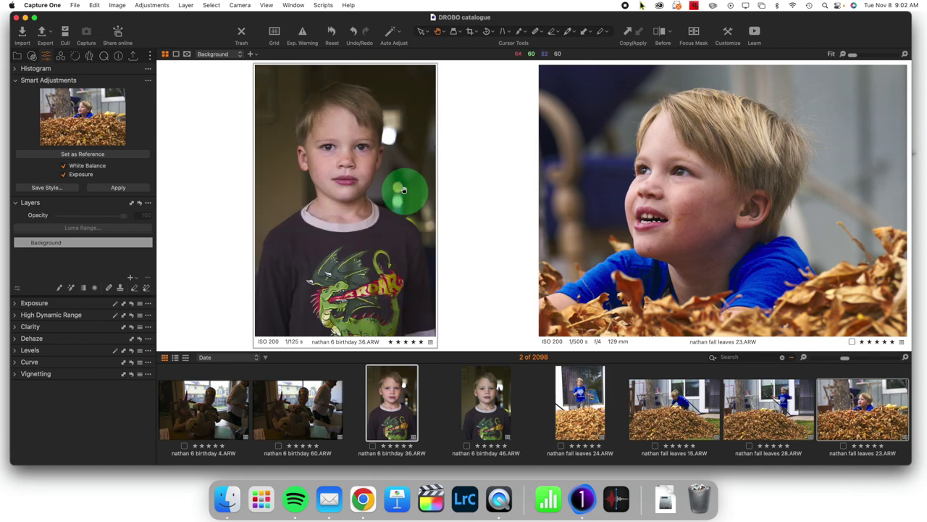
left_click(681, 202)
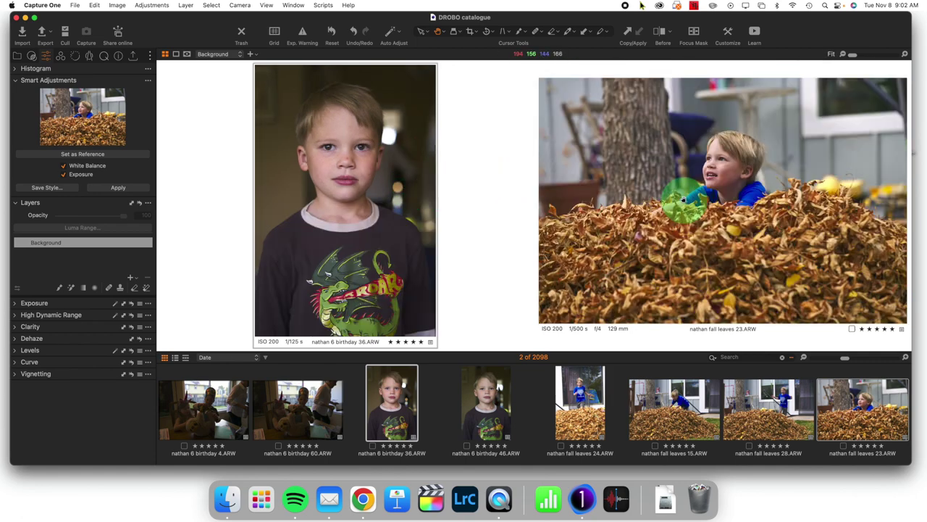
left_click(47, 189)
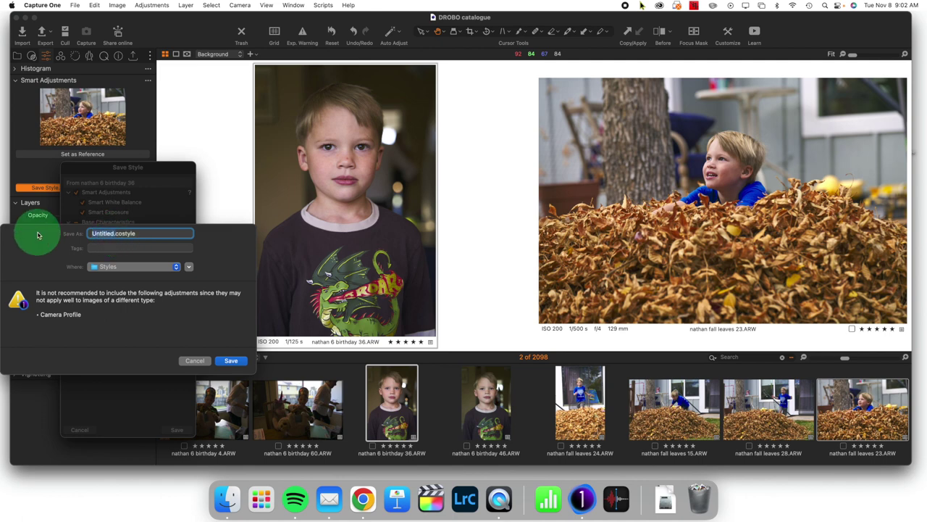
Save the style as 'nathan skin tone' and display the nathan 6 birthday 46 photo
key("Right")
key("BackSpace")
key("BackSpace")
key("BackSpace")
key("BackSpace")
key("BackSpace")
key("BackSpace")
key("BackSpace")
key("BackSpace")
type("nathan skin tone")
left_click(231, 360)
left_click(487, 408)
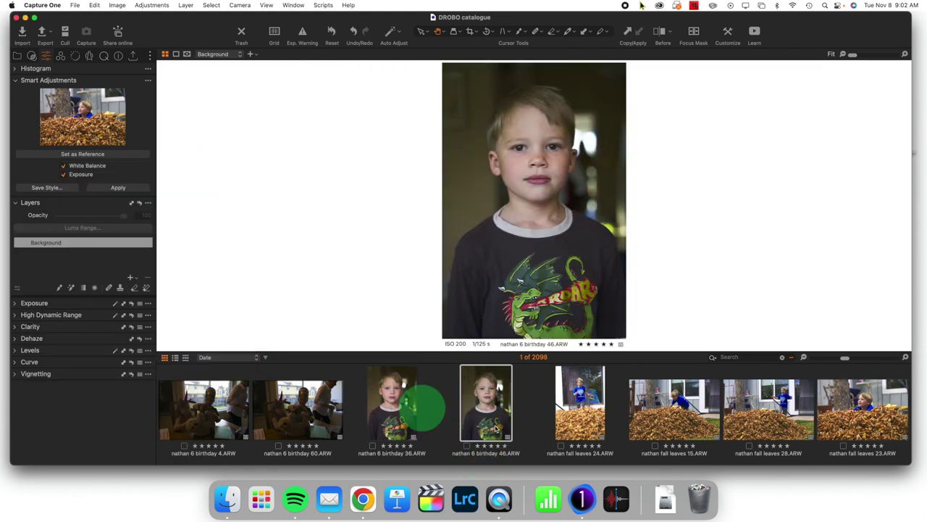
Drag the 'nathan skin tone' custom style from Styles and Presets onto the photo
left_click(31, 57)
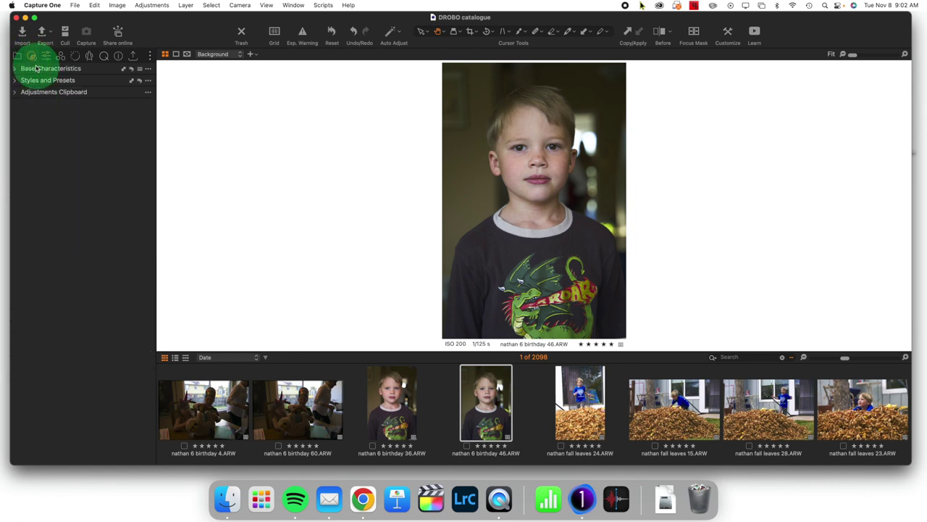
left_click(14, 81)
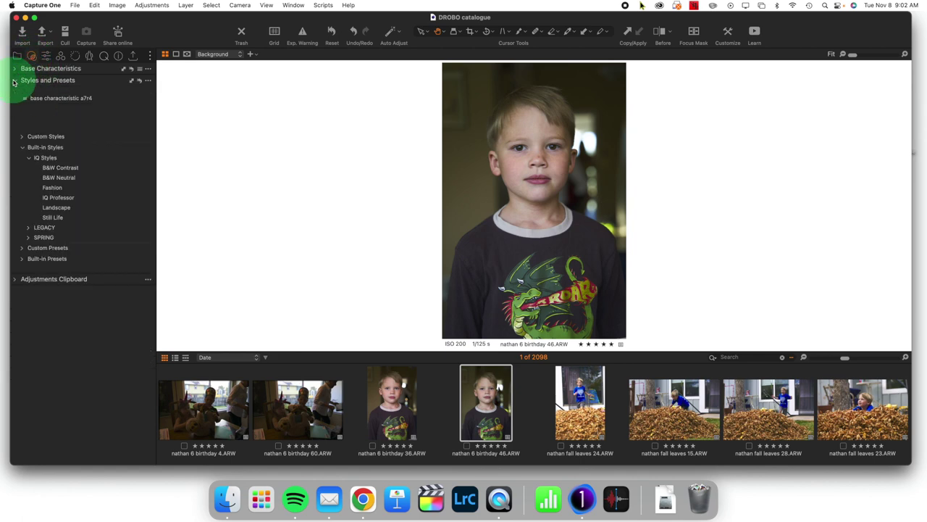
left_click(22, 147)
left_click(23, 137)
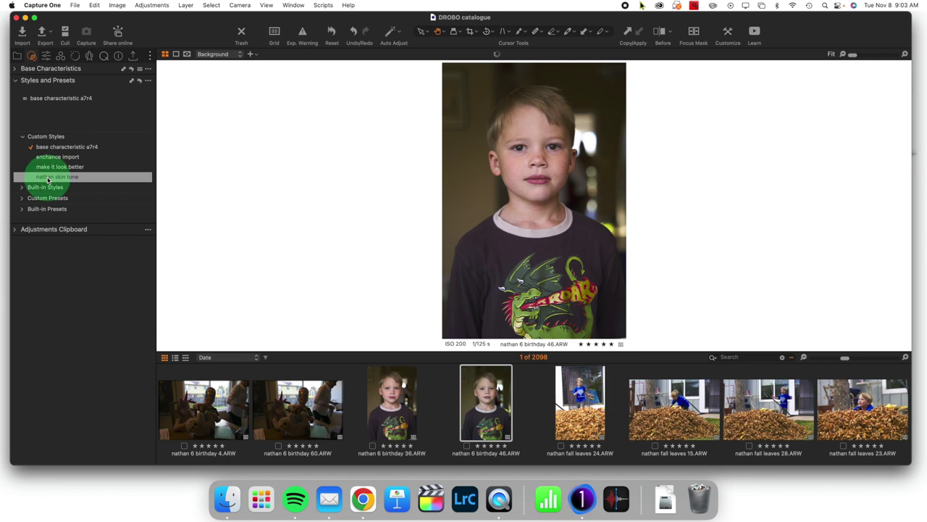
mouse_move(48, 179)
left_mouse_down()
mouse_move(392, 460)
mouse_move(391, 417)
left_mouse_up()
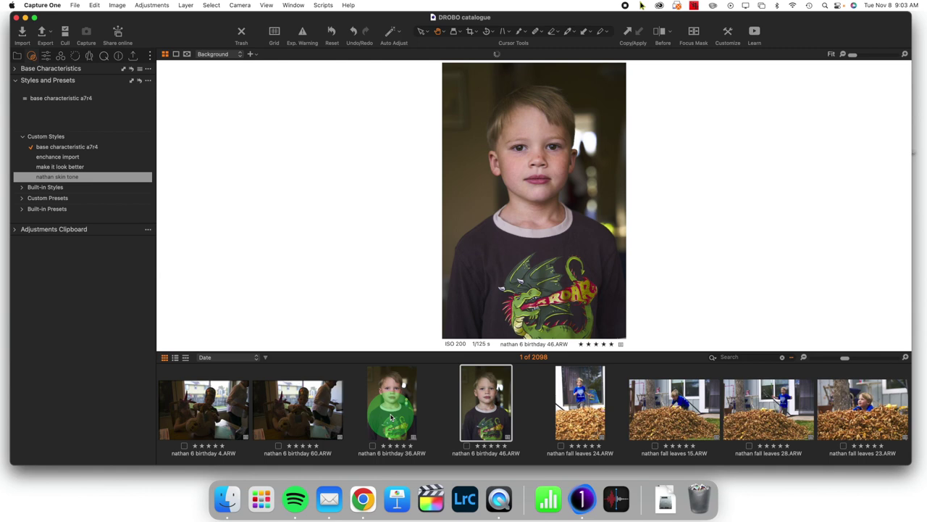
left_click_drag(392, 416, 392, 417)
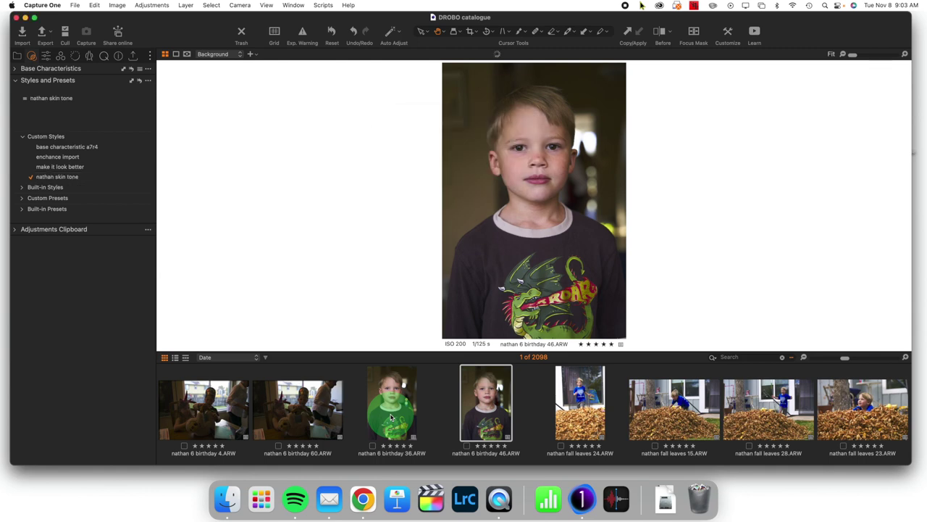
Compare birthday 36 and birthday 46, then view nathan fall leaves 23
left_click(392, 417)
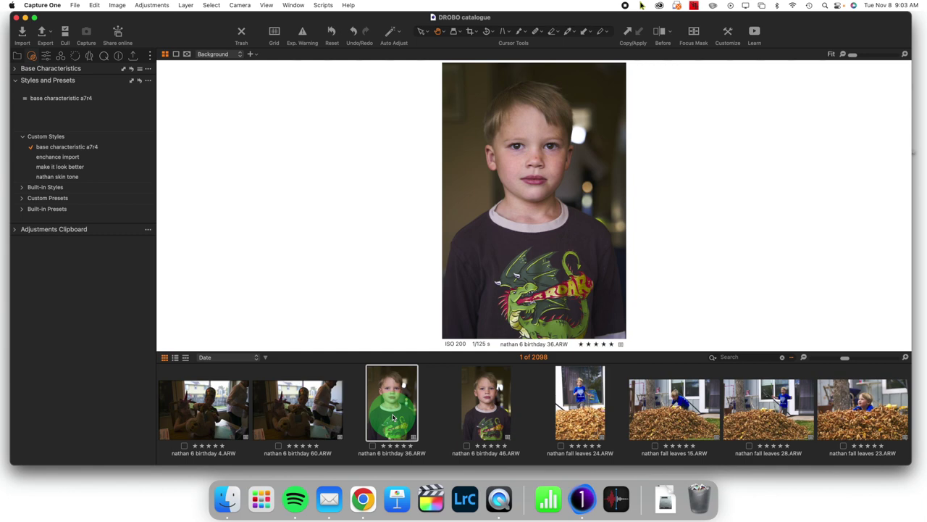
key("Right")
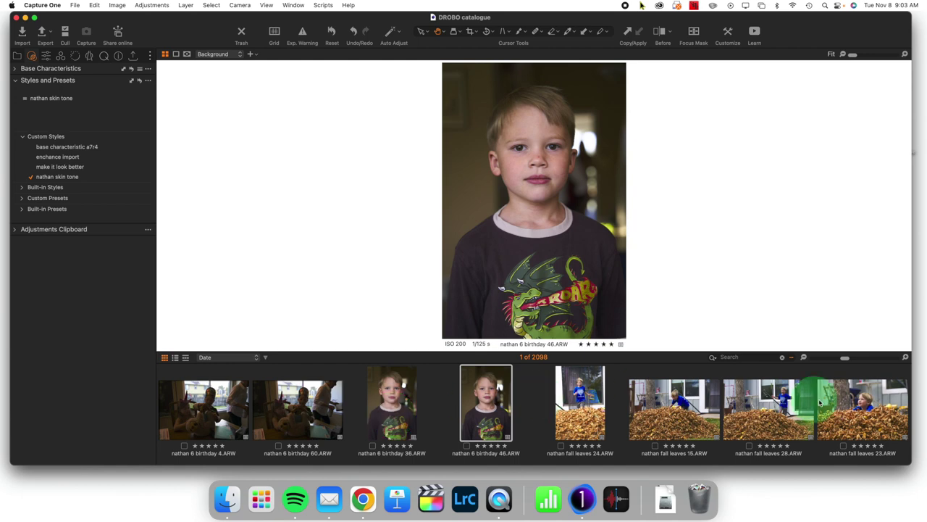
left_click(869, 413)
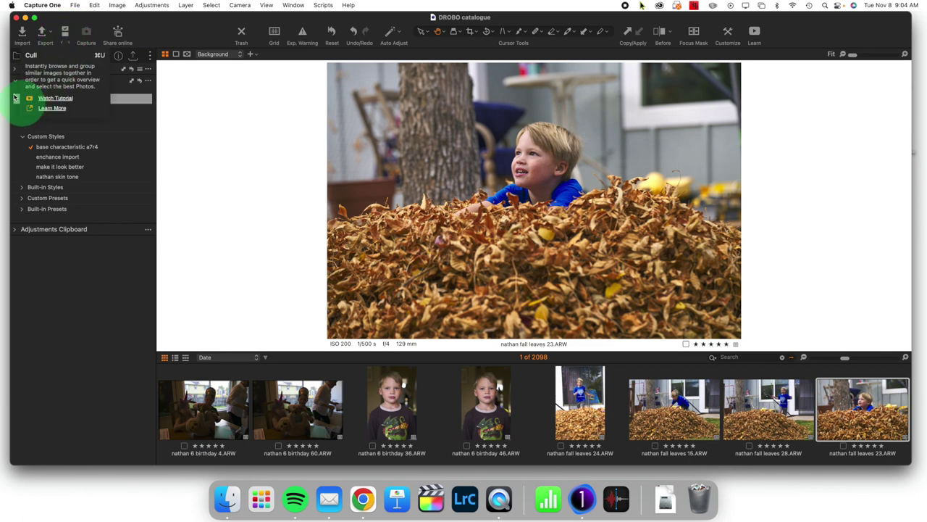
Expand family in the Library and open the hilton head island 2022 album
left_click(49, 80)
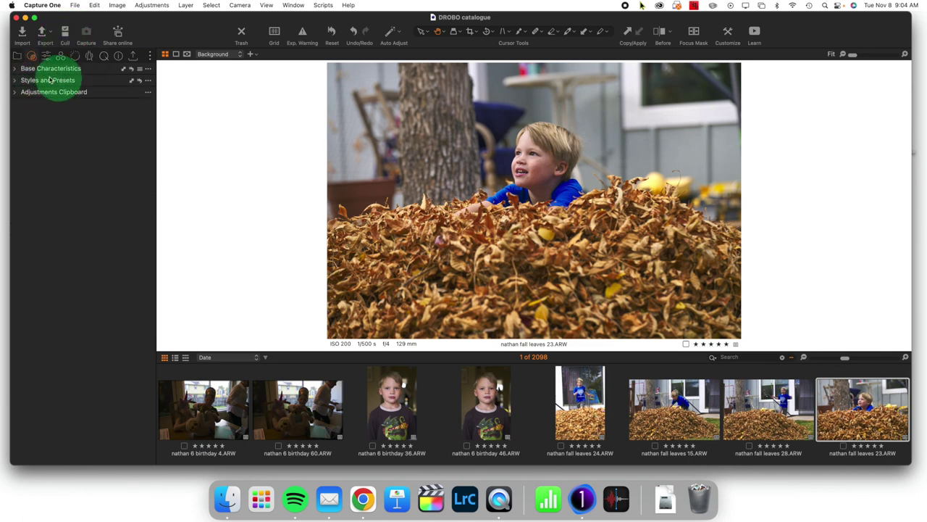
left_click(17, 58)
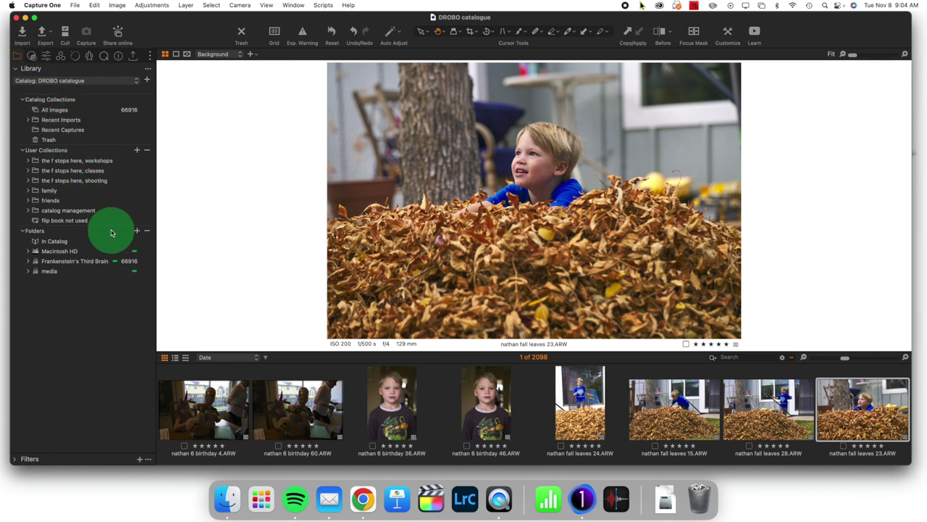
left_click(29, 191)
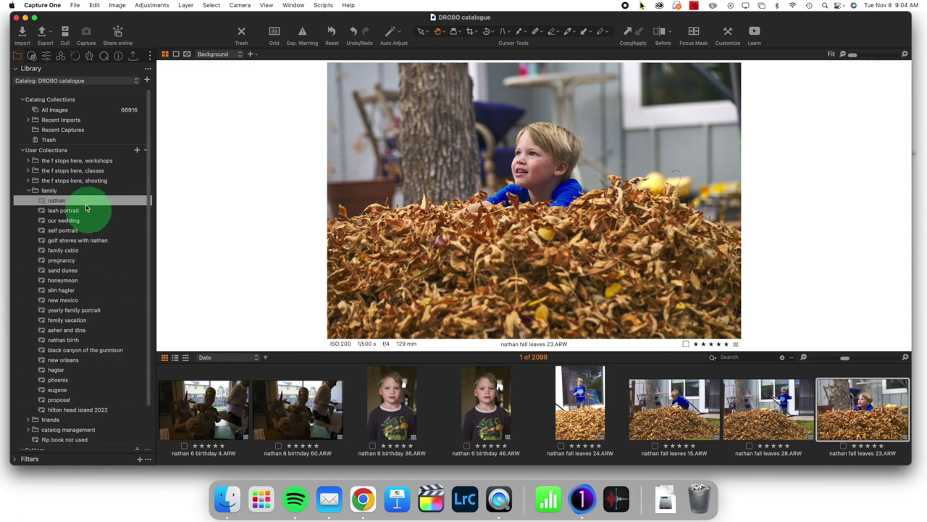
left_click(84, 203)
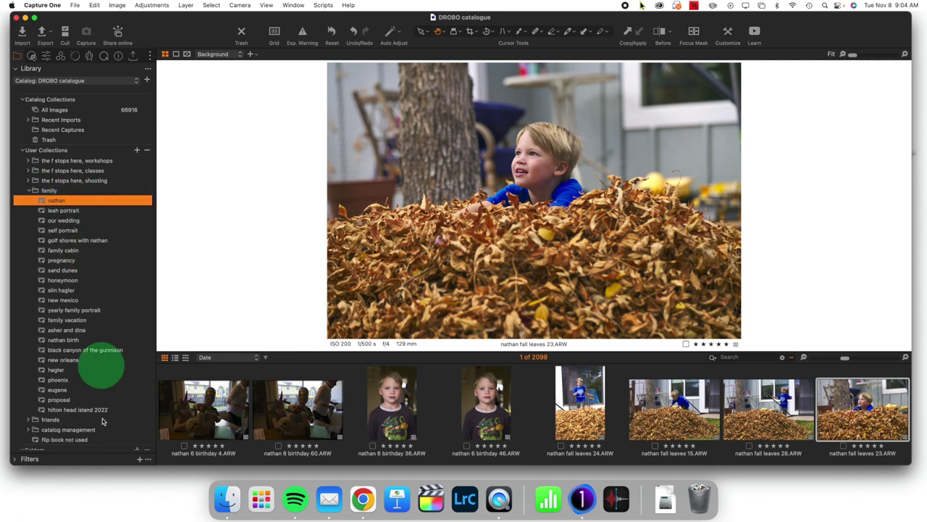
left_click(80, 410)
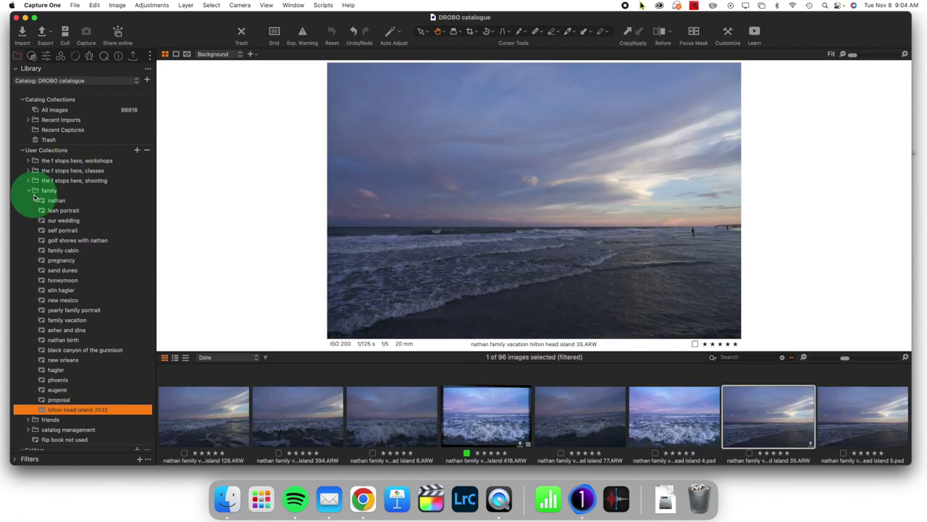
scroll(87, 246, "down", 3)
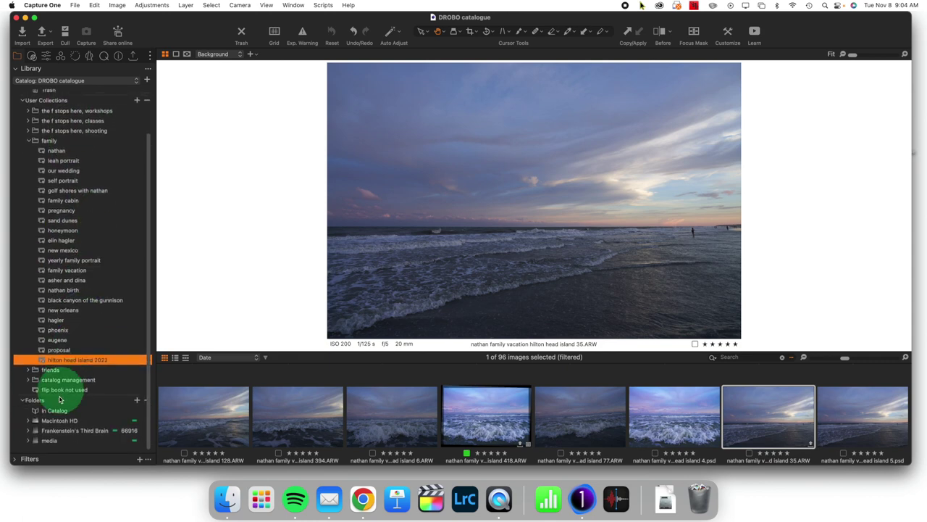
Reset the Rating filter to show all 638 images and collapse the Filters and Library panels
left_click(13, 461)
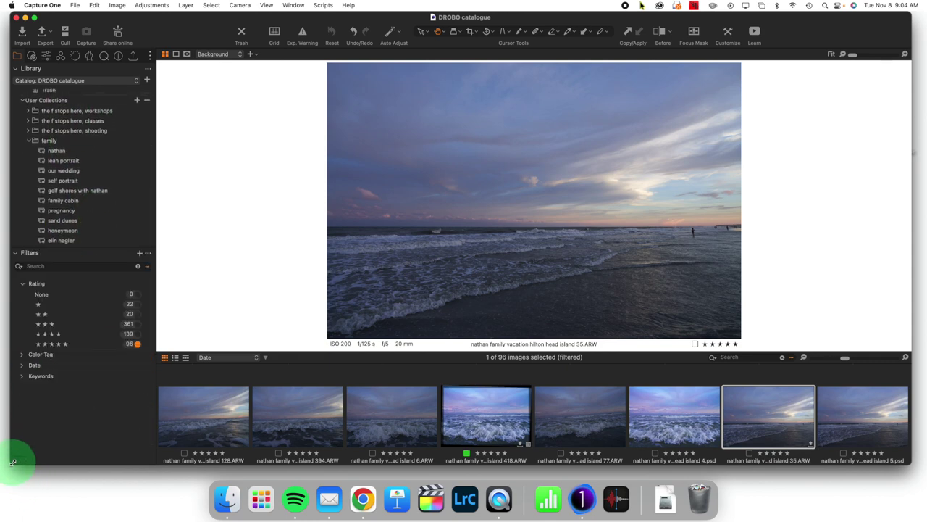
left_click(141, 268)
left_click(141, 267)
left_click(56, 299)
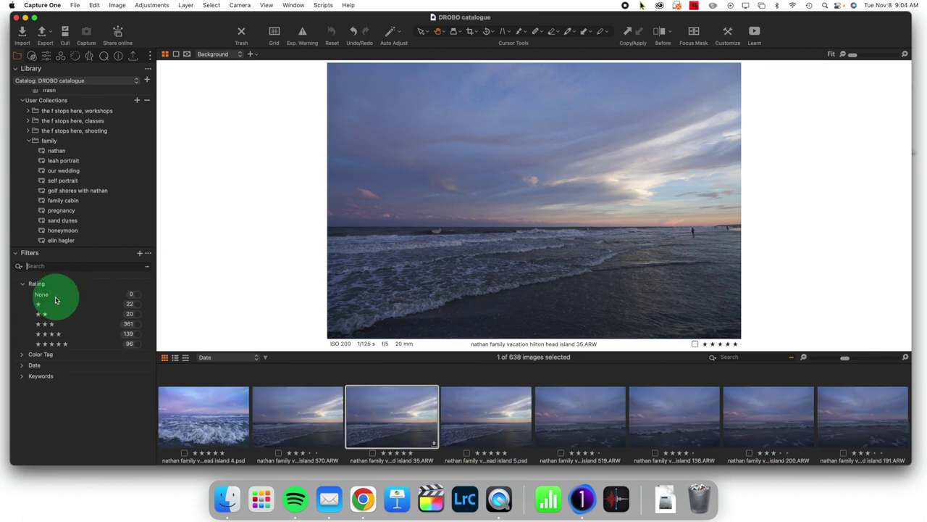
left_click(15, 253)
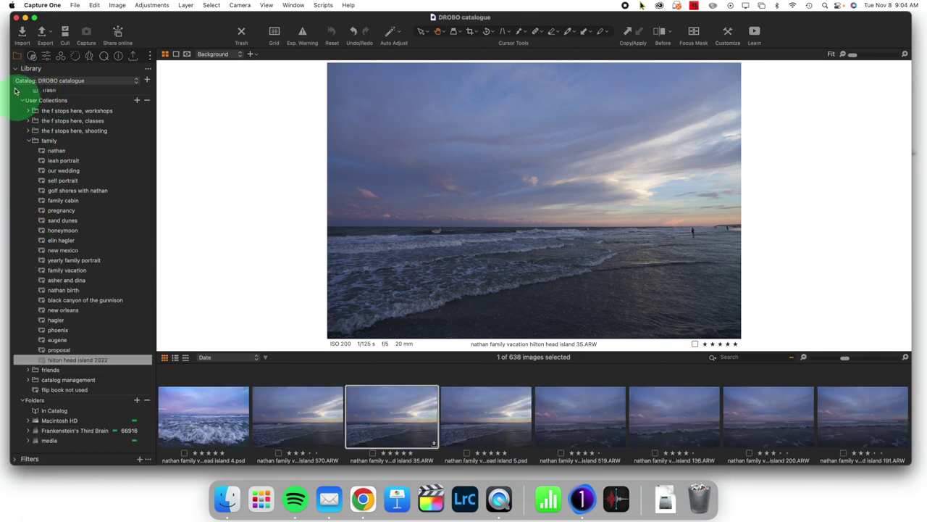
left_click(20, 68)
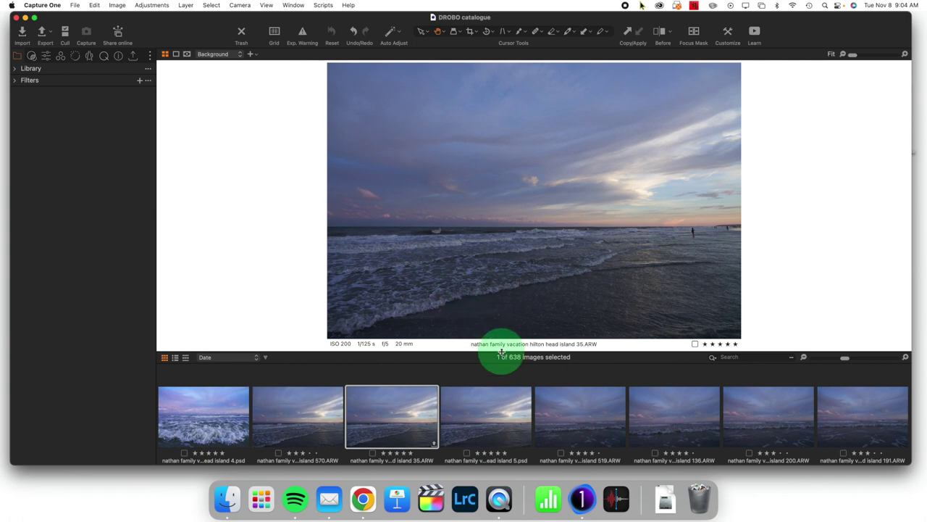
scroll(591, 400, "down", 3)
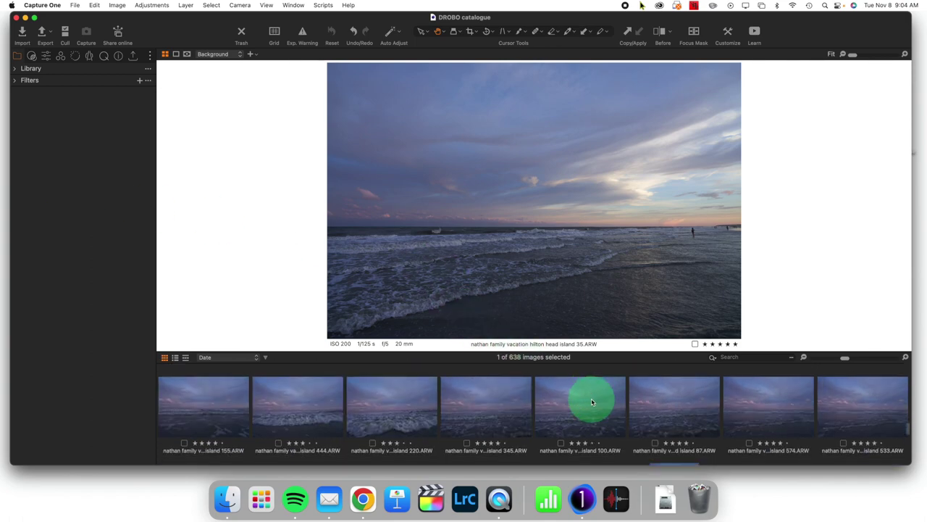
scroll(590, 401, "down", 8)
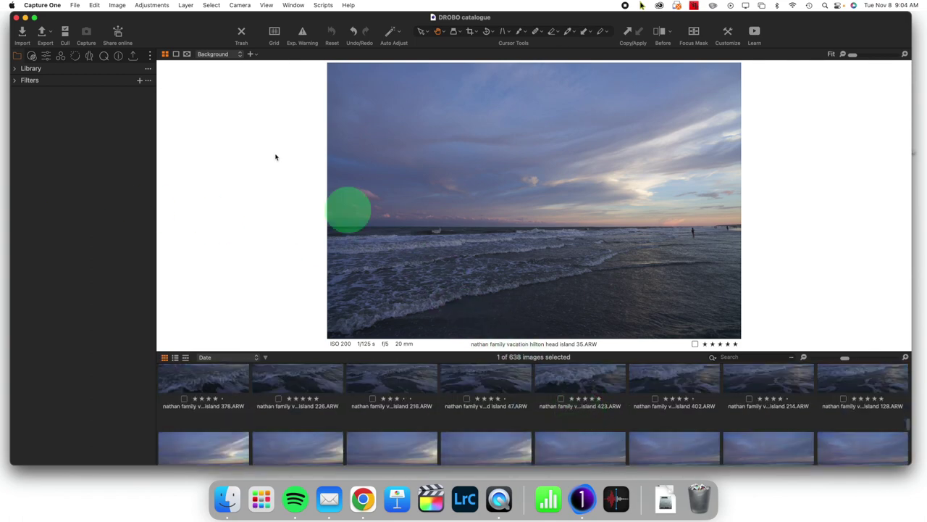
left_click(66, 33)
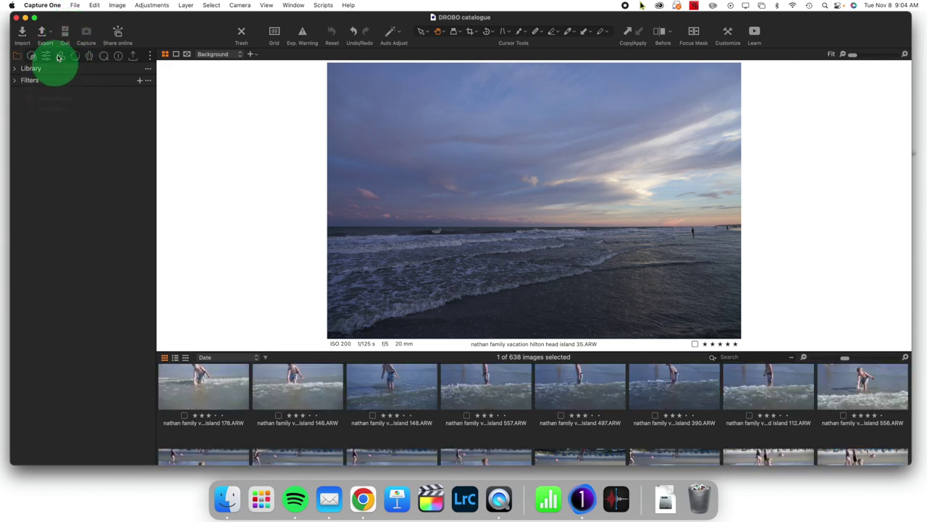
Open the album in Cull and switch the cull window to Viewer mode
left_click(66, 32)
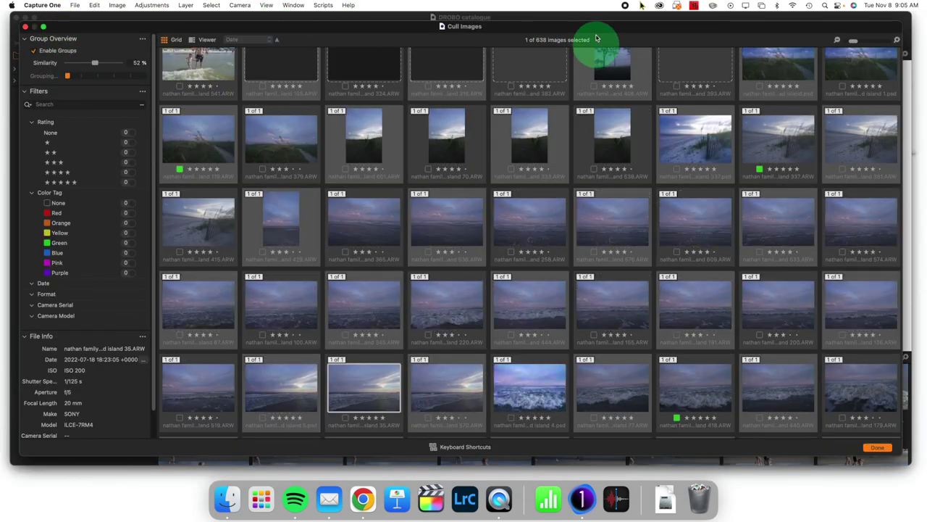
left_click_drag(591, 27, 604, 28)
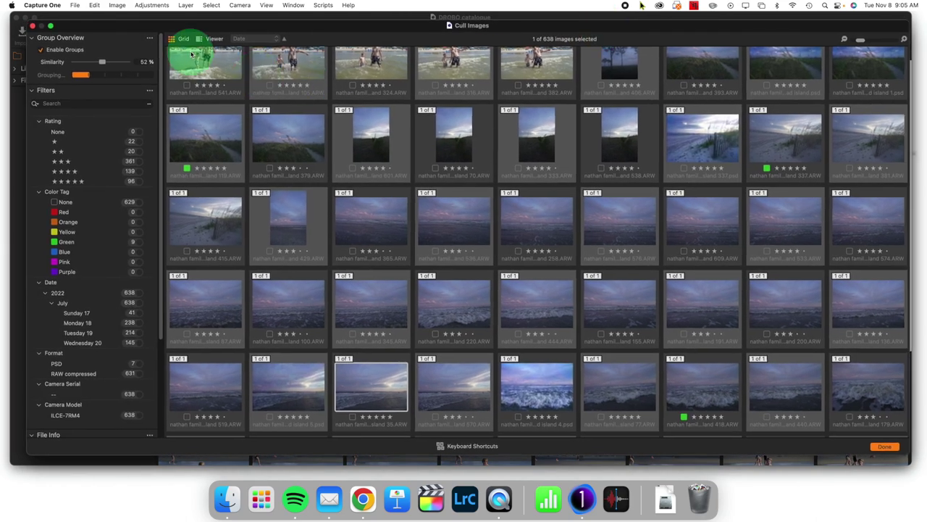
left_click(210, 40)
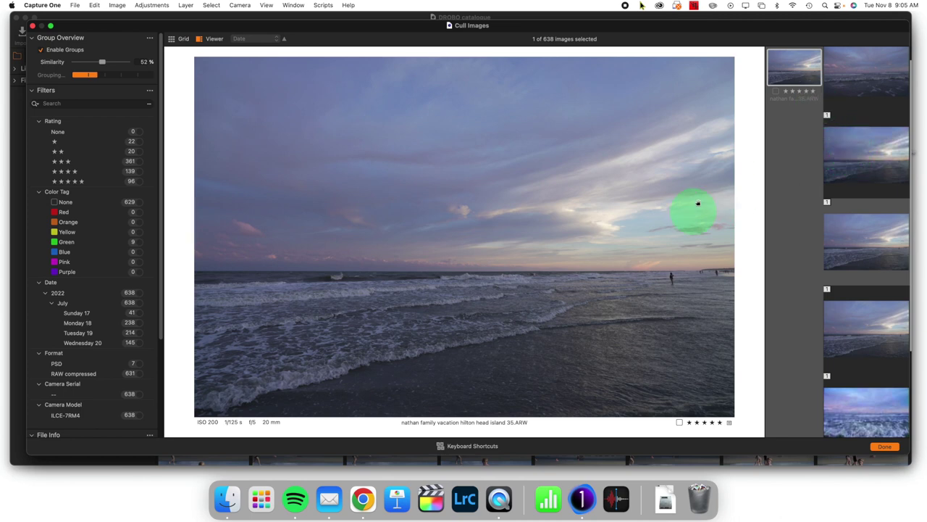
scroll(860, 168, "down", 5)
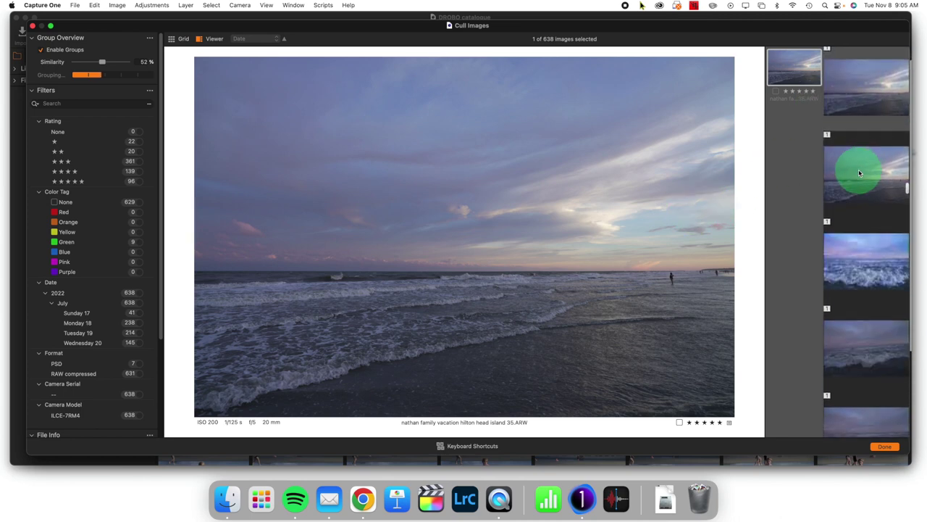
scroll(860, 173, "down", 3)
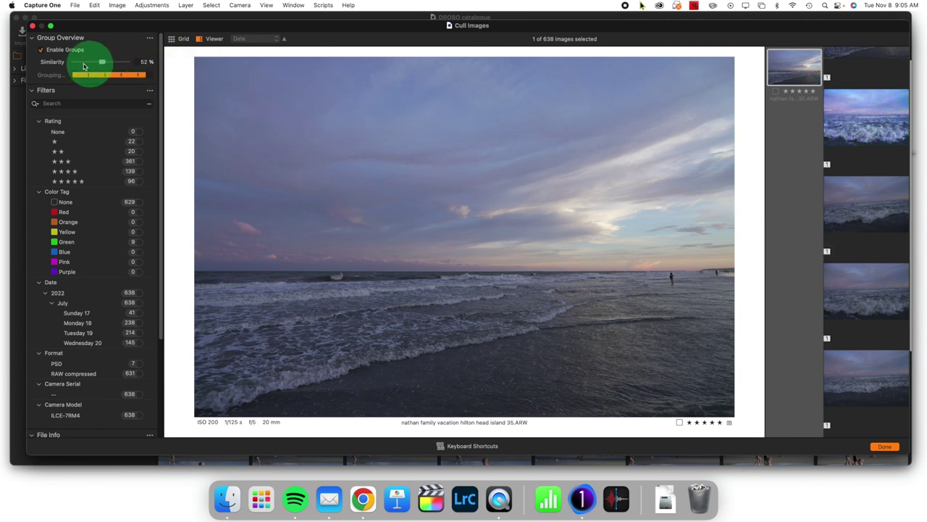
Raise the similarity grouping slider to 72%
left_click_drag(79, 66, 113, 63)
left_click(112, 63)
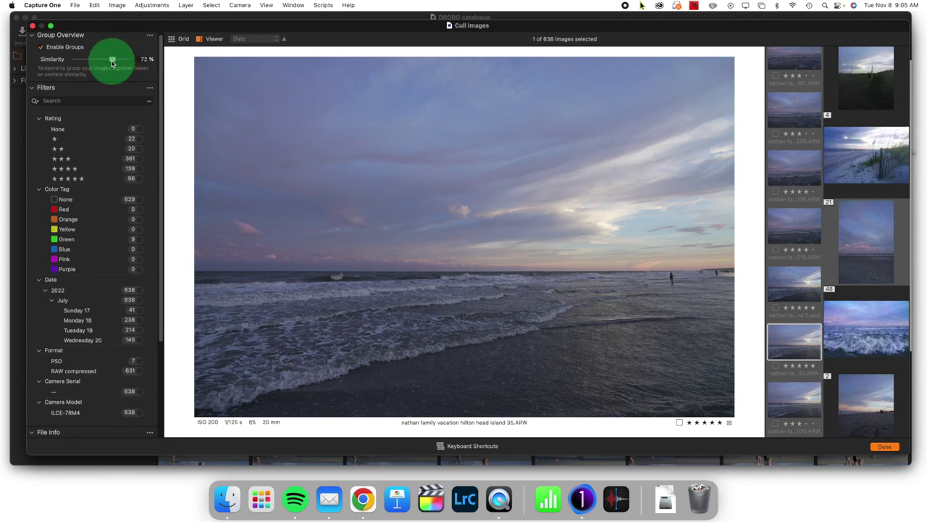
left_click(788, 209)
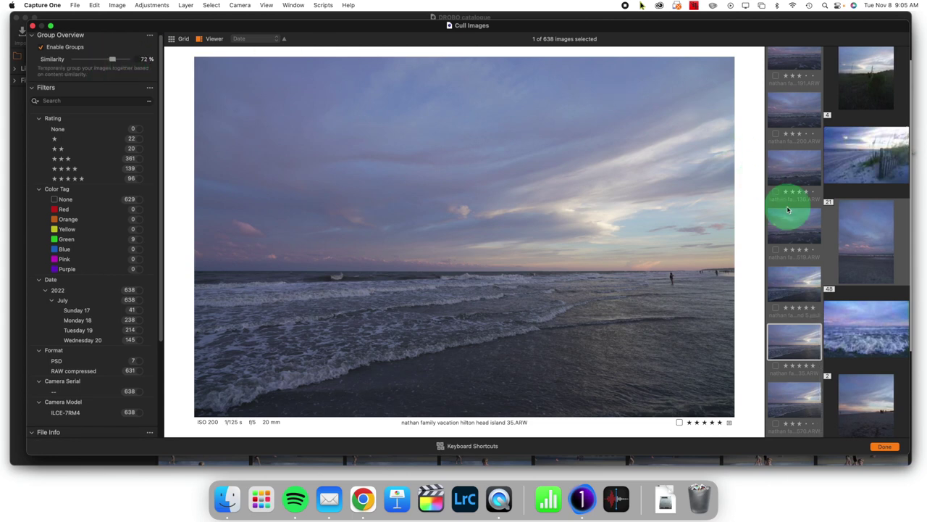
mouse_move(788, 209)
left_mouse_down()
mouse_move(834, 235)
mouse_move(855, 373)
mouse_move(866, 148)
mouse_move(861, 173)
mouse_move(849, 153)
mouse_move(870, 157)
mouse_move(870, 321)
mouse_move(797, 327)
mouse_move(797, 134)
mouse_move(795, 145)
mouse_move(865, 150)
mouse_move(871, 341)
mouse_move(803, 135)
mouse_move(794, 140)
mouse_move(859, 166)
mouse_move(879, 371)
mouse_move(845, 306)
mouse_move(865, 352)
mouse_move(861, 379)
mouse_move(867, 362)
left_mouse_up()
Filter the cull to the 96 five-star images
left_click_drag(822, 329, 806, 248)
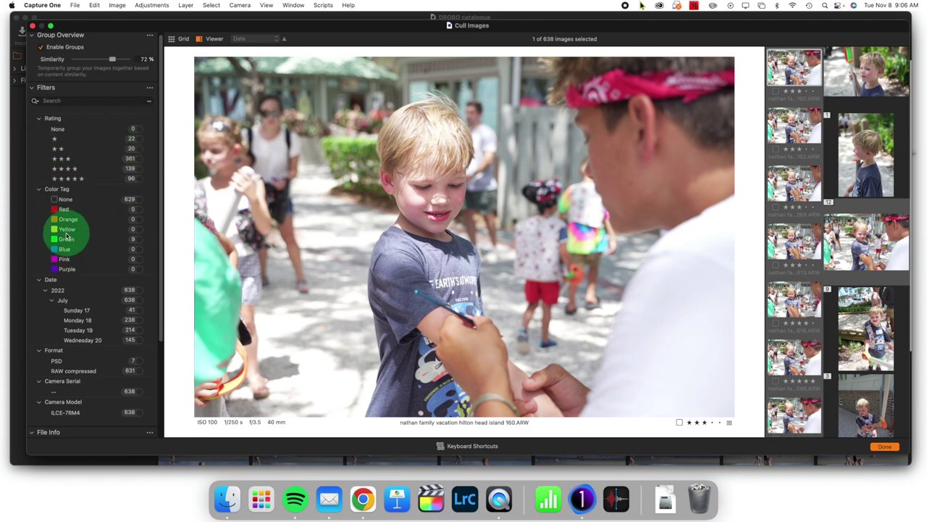
left_click(138, 179)
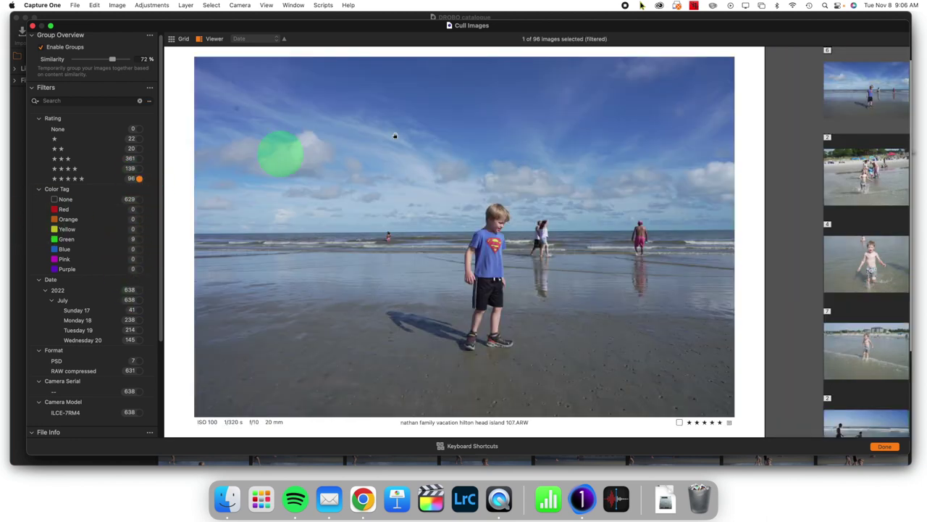
scroll(862, 223, "down", 5)
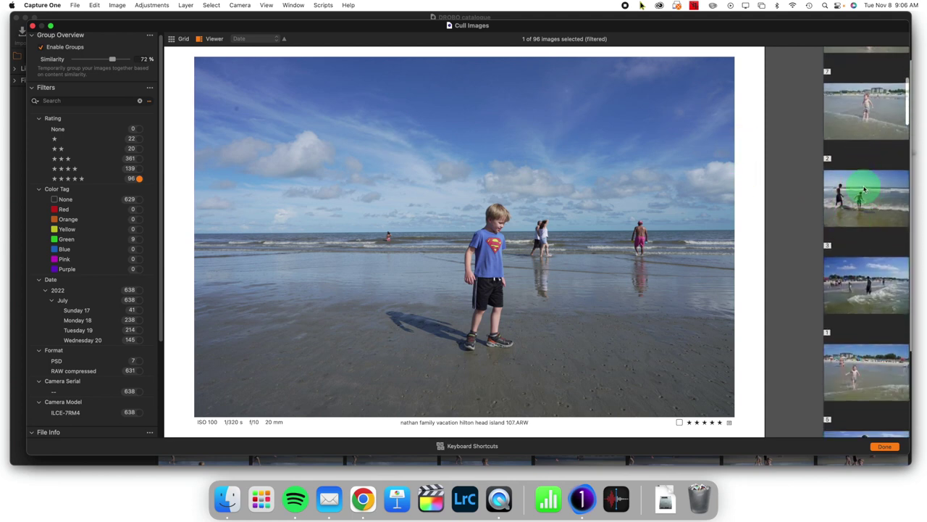
Open the father-and-boy surf group and switch between shots 521 and 486
left_click(864, 194)
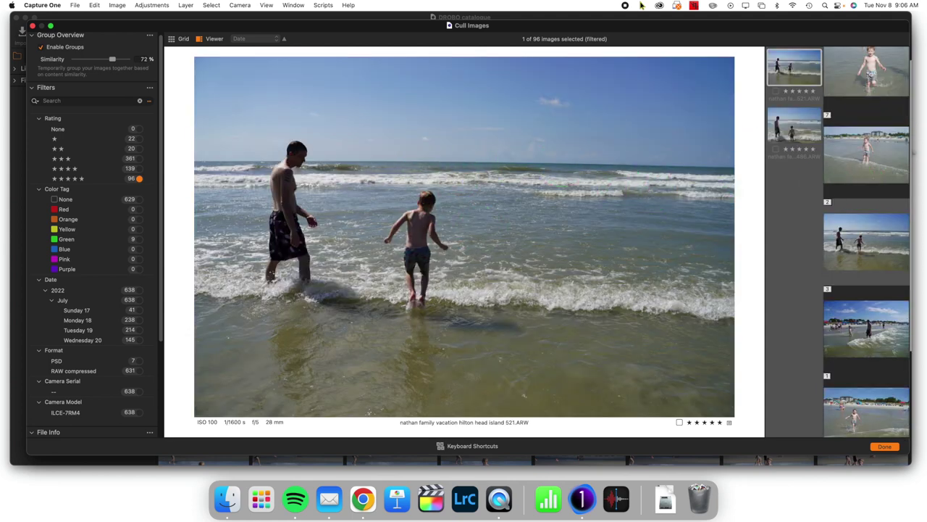
left_click(790, 127)
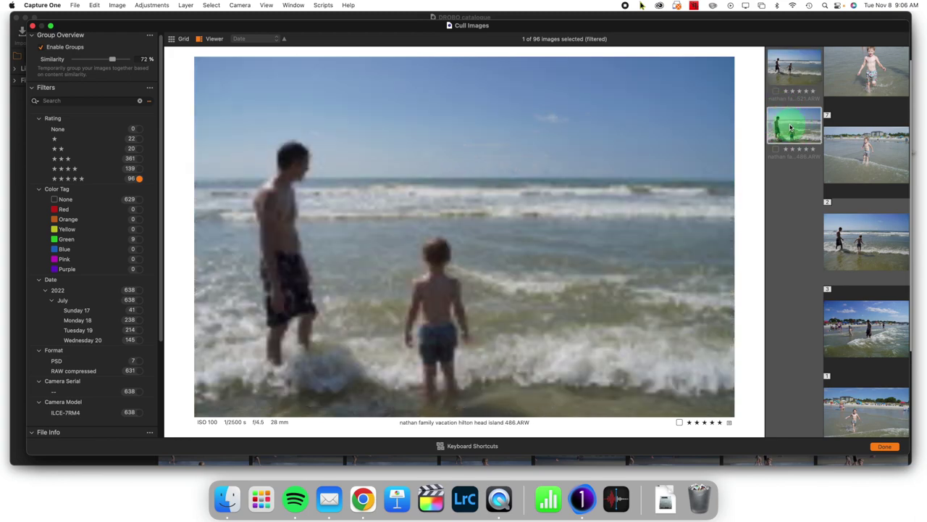
left_click(791, 70)
left_click(801, 130)
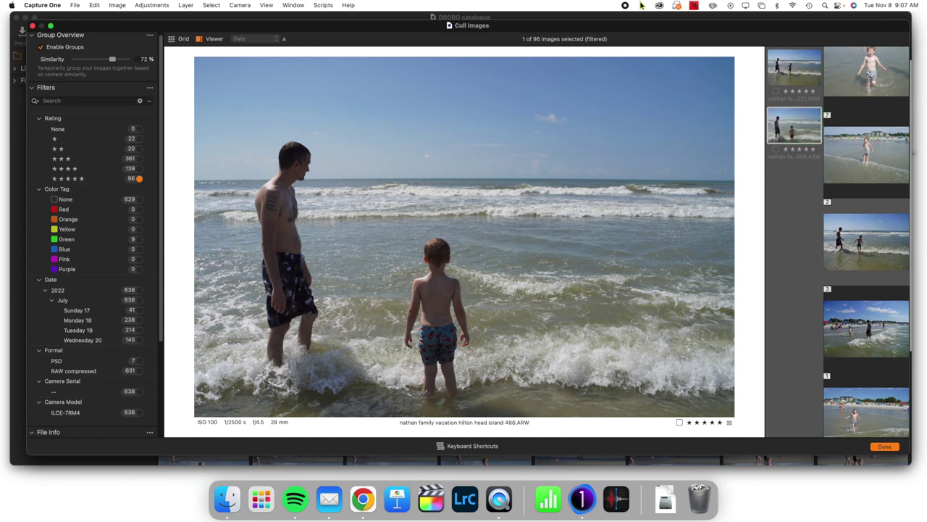
Show the 96 five-star images as a thumbnail grid in Cull Images and browse through them
left_click(184, 40)
scroll(612, 165, "down", 15)
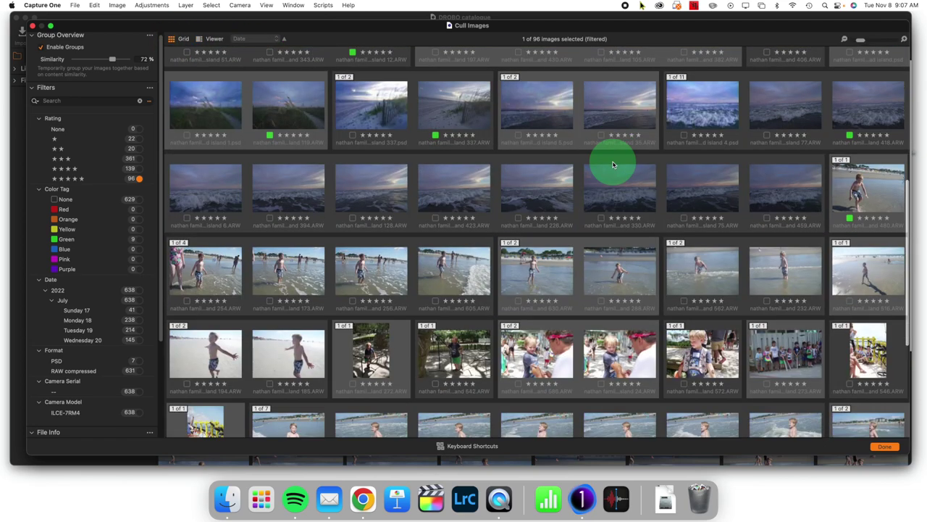
scroll(612, 166, "up", 8)
scroll(612, 165, "up", 5)
scroll(612, 165, "down", 10)
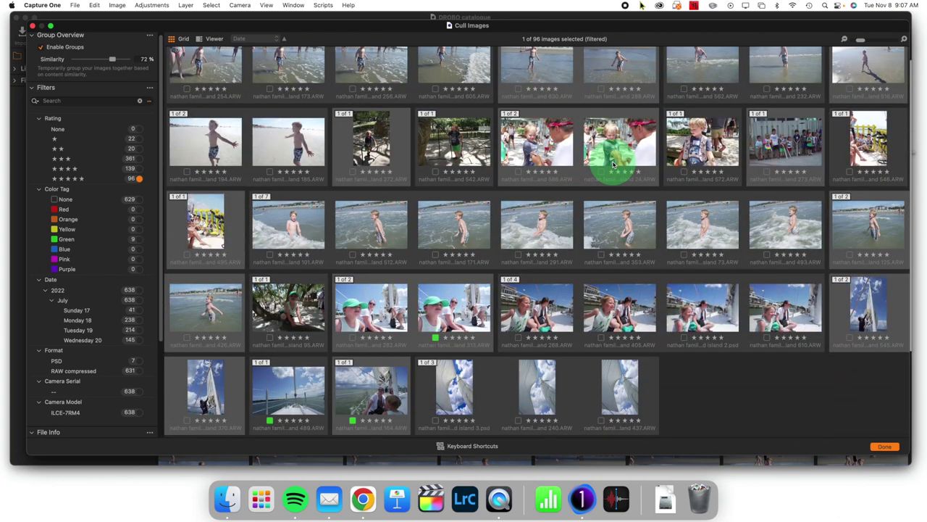
scroll(612, 166, "up", 10)
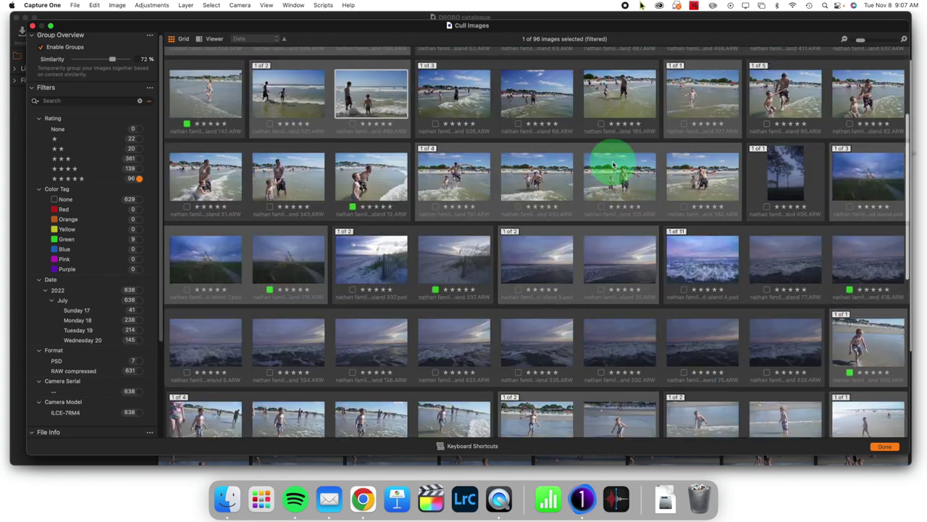
scroll(613, 165, "down", 10)
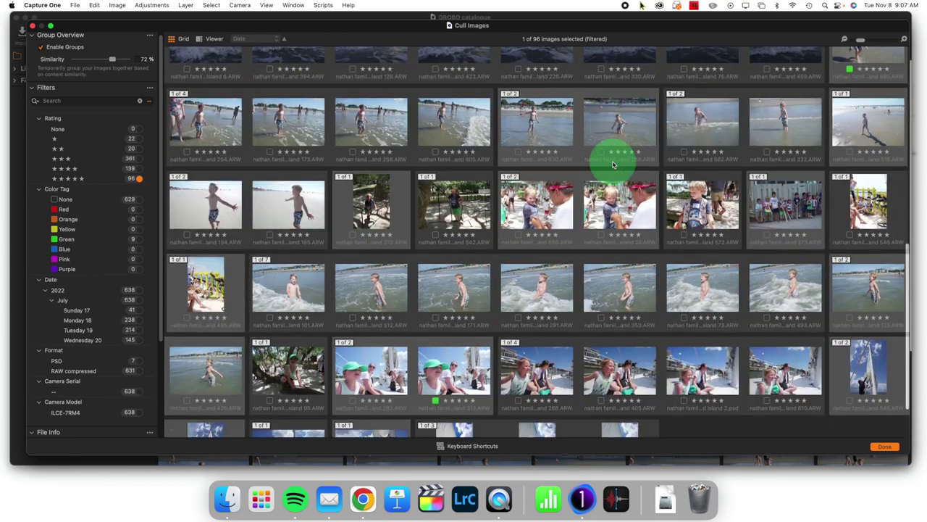
scroll(612, 165, "up", 10)
scroll(612, 165, "down", 8)
scroll(612, 166, "down", 3)
scroll(613, 165, "up", 8)
scroll(612, 166, "down", 8)
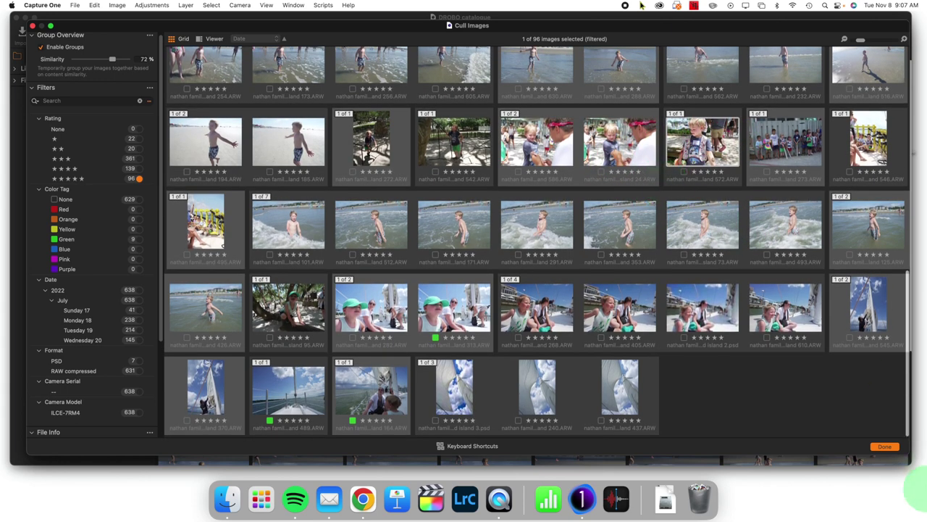
Finish culling and bring up the sort-order choices for the nathan album
left_click(888, 449)
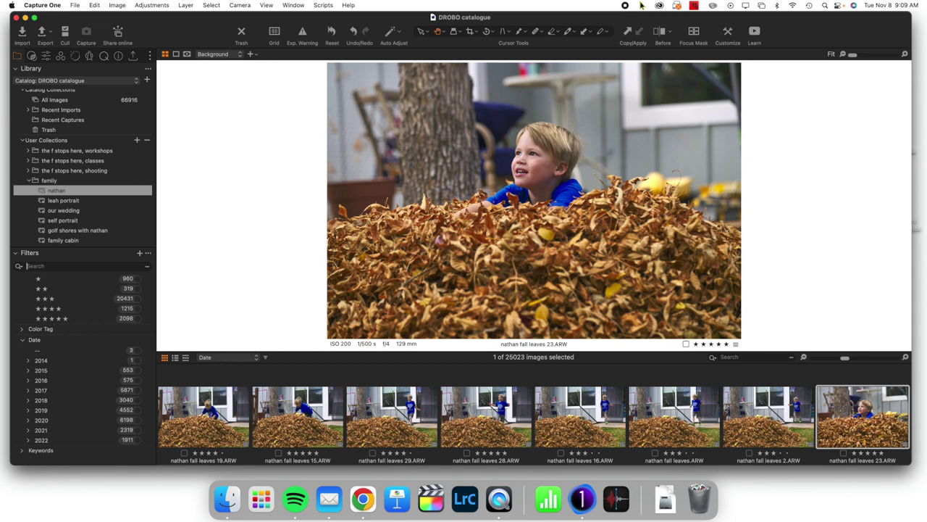
left_click(215, 358)
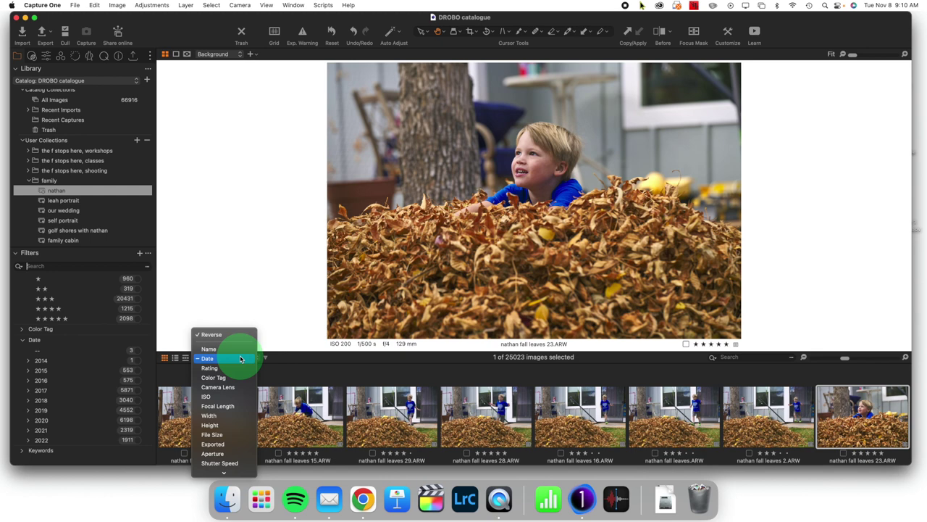
Leave the sort order unchanged, filter the nathan album to 2015 dates, and browse the 553 photos
left_click(182, 29)
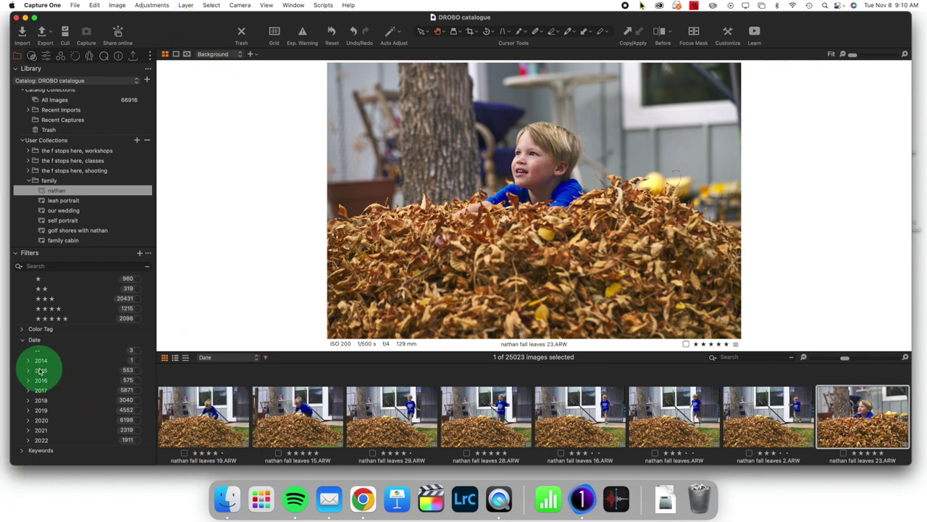
left_click(139, 373)
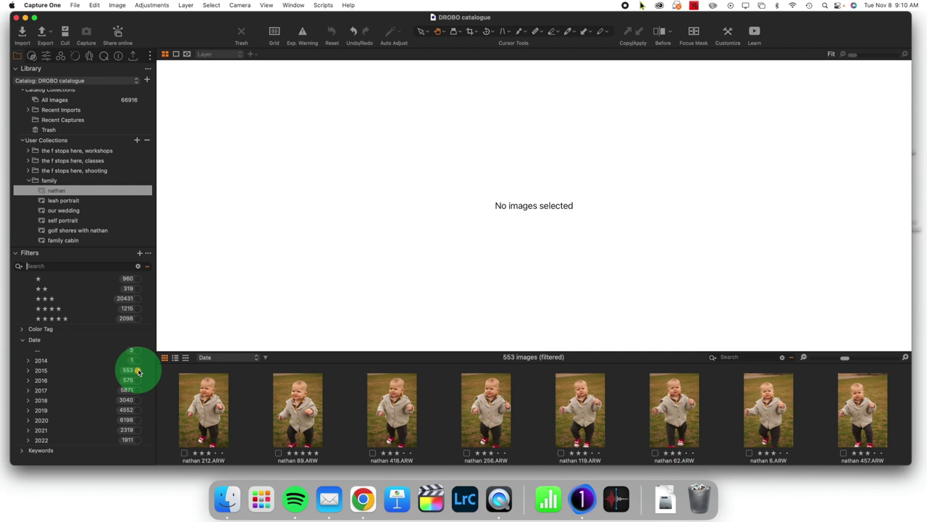
scroll(445, 425, "down", 2)
scroll(449, 426, "up", 2)
scroll(450, 428, "down", 10)
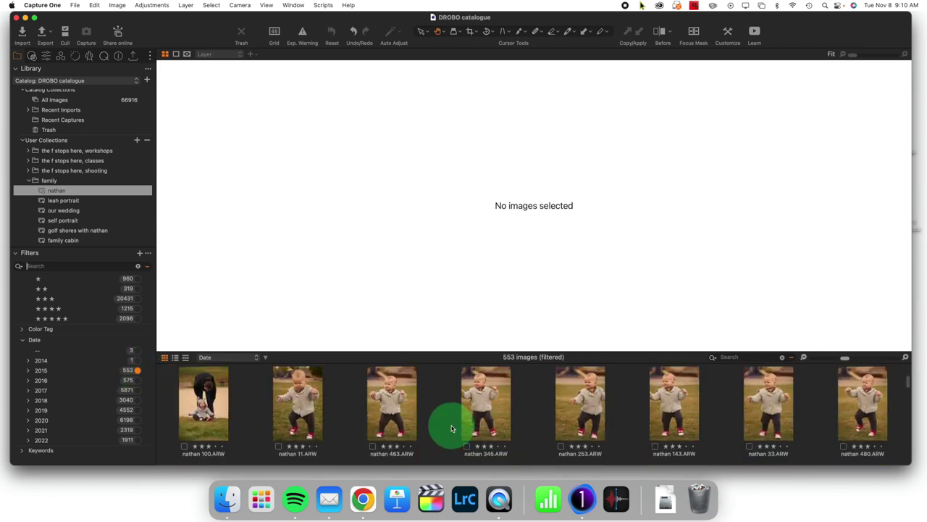
scroll(450, 427, "up", 5)
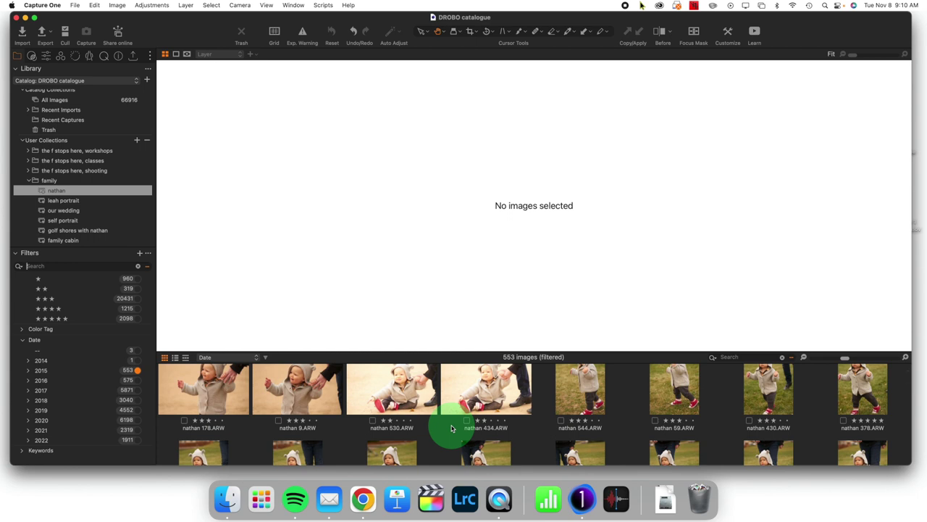
scroll(451, 428, "up", 2)
scroll(450, 428, "down", 3)
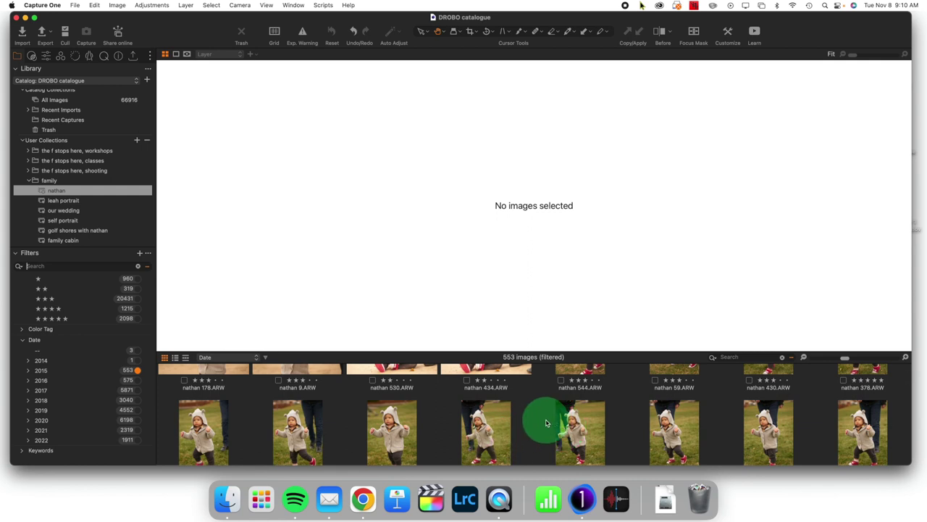
scroll(558, 427, "down", 2)
scroll(547, 423, "down", 1)
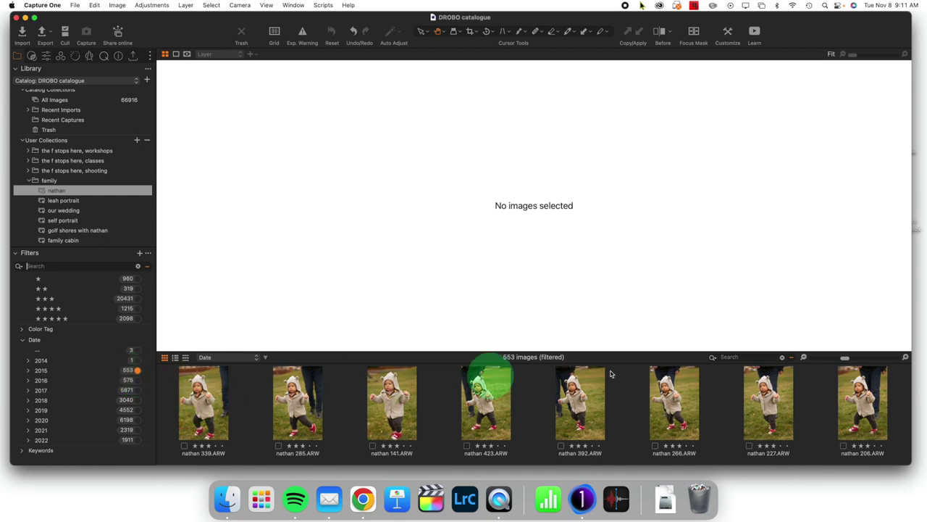
Set the new capture date of nathan 339.ARW to 10/26/2017 in Change Capture Time
left_click(202, 397)
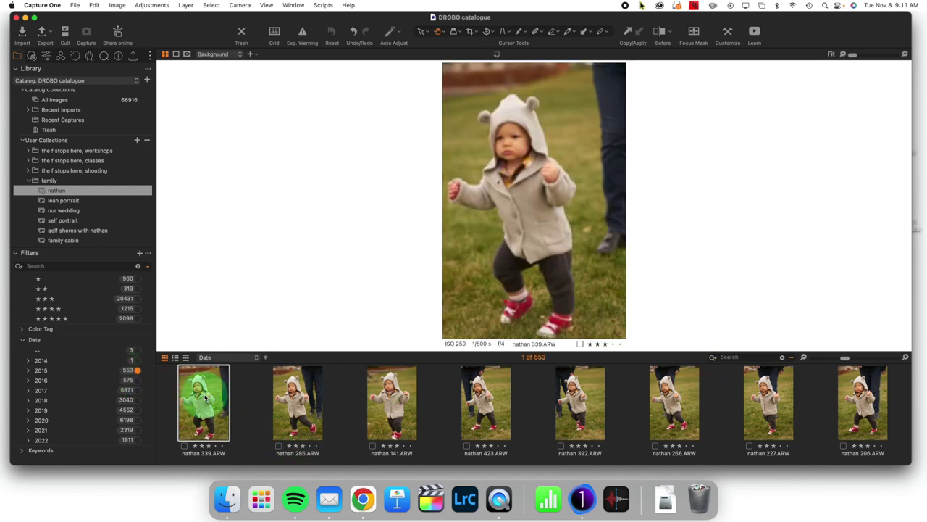
right_click(205, 397)
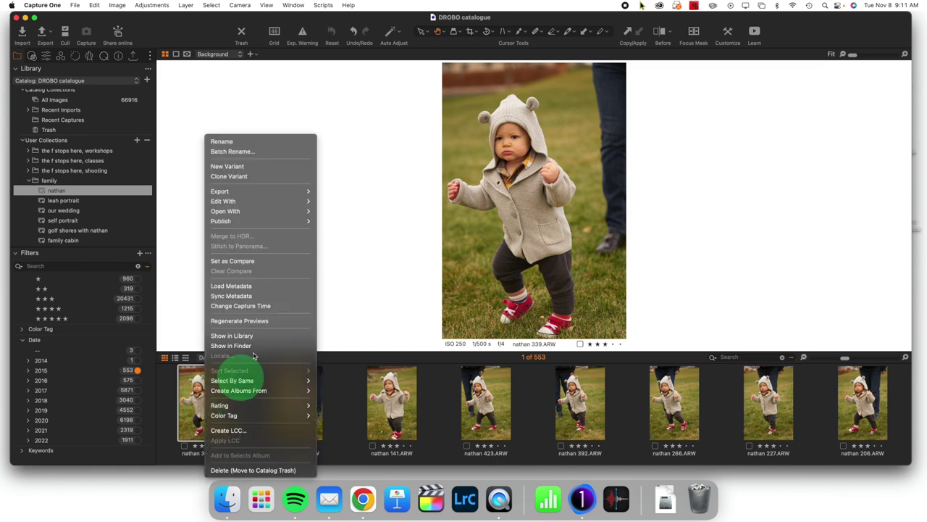
left_click(255, 310)
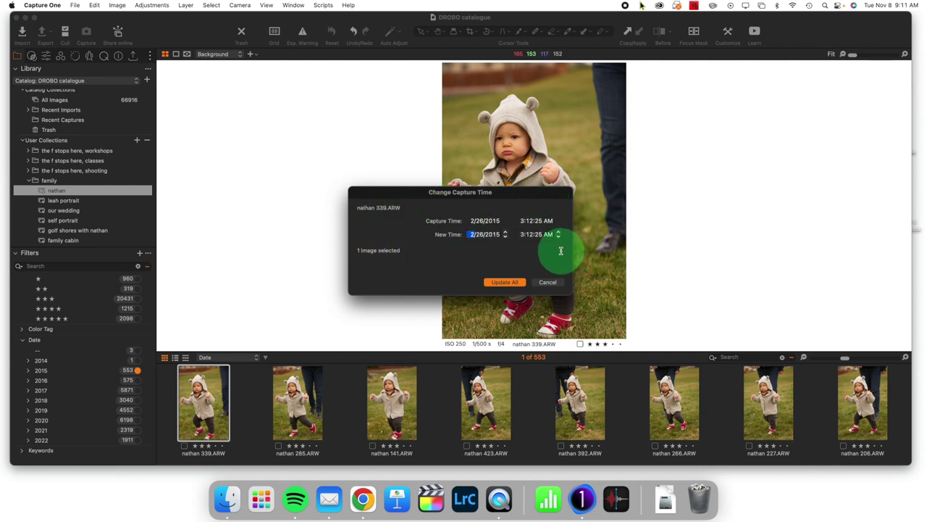
left_click(492, 234)
left_click(507, 231)
left_click(506, 232)
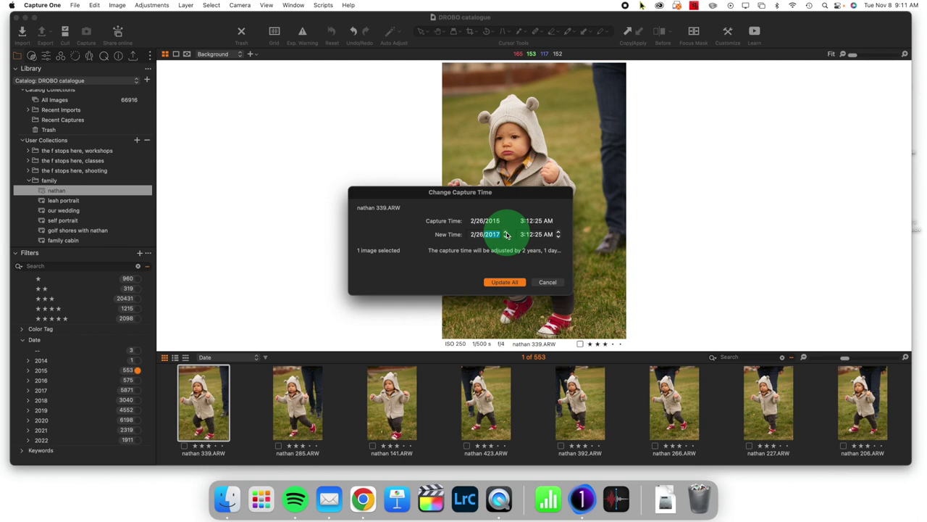
left_click(473, 234)
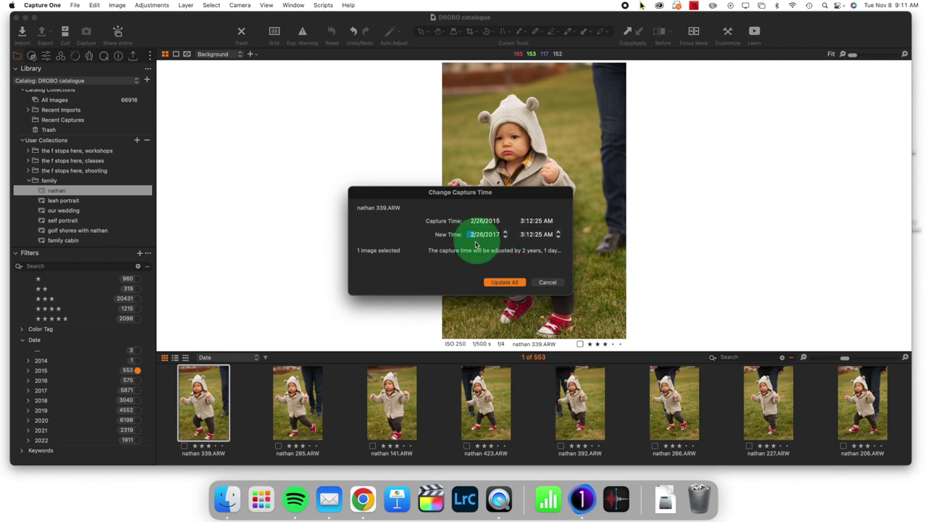
type("10")
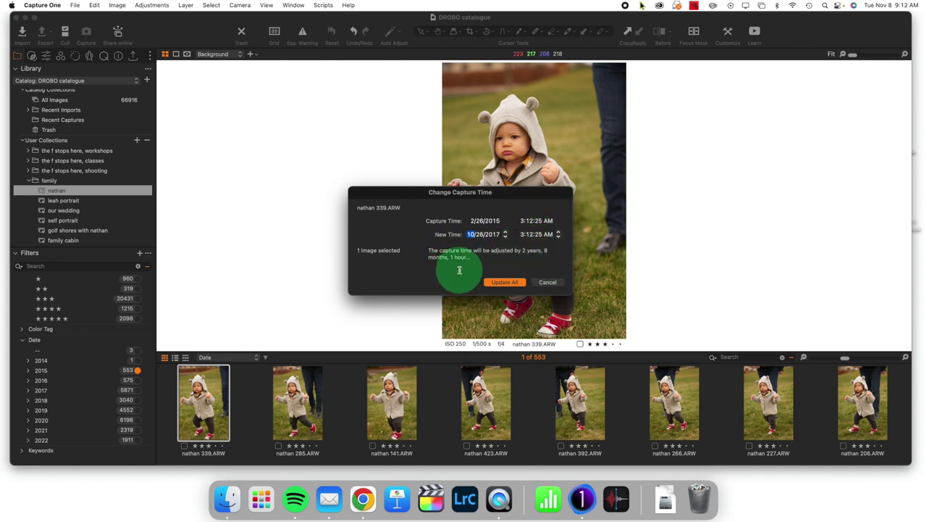
Apply the corrected capture date and view the side-on shot of the toddler walking
left_click(502, 282)
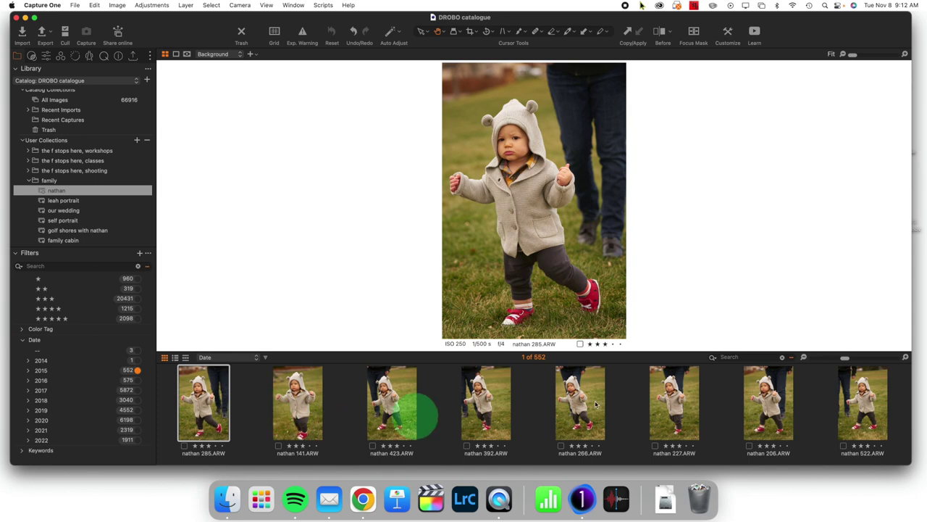
scroll(828, 404, "down", 3)
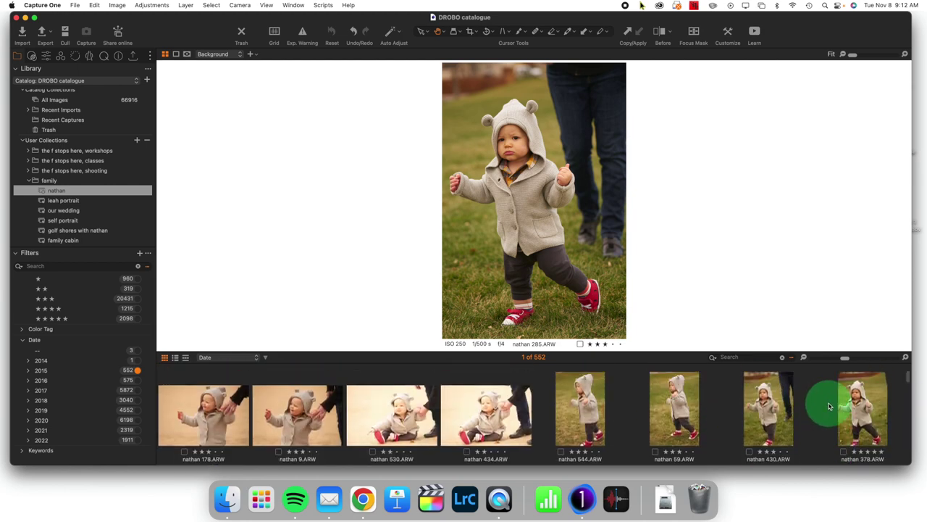
left_click(590, 405)
Scroll the filmstrip down to the last nathan photos, including the stroller shot
scroll(652, 427, "down", 3)
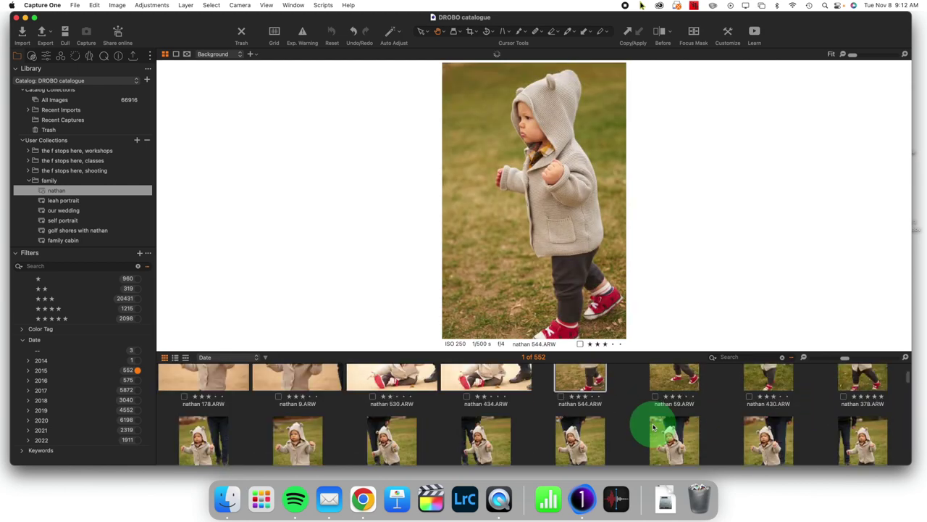
scroll(868, 432, "down", 3)
scroll(717, 435, "down", 5)
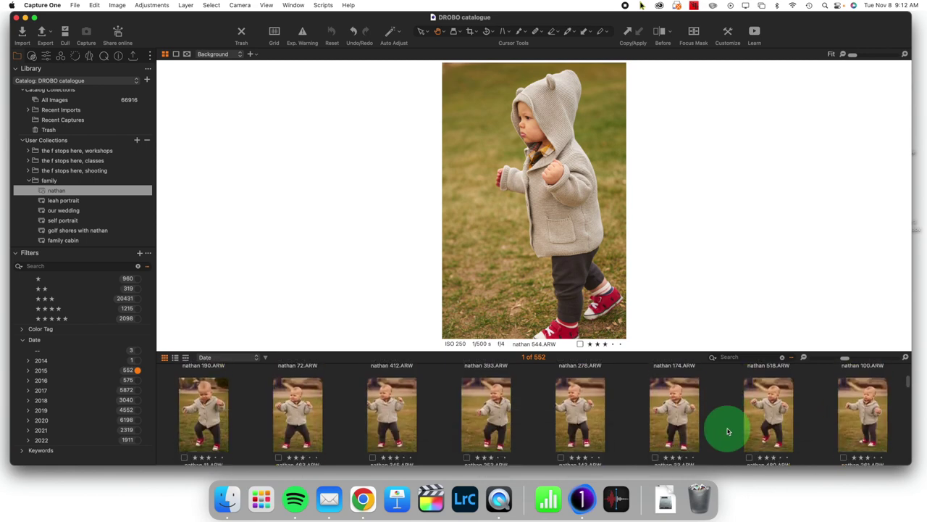
scroll(728, 432, "down", 5)
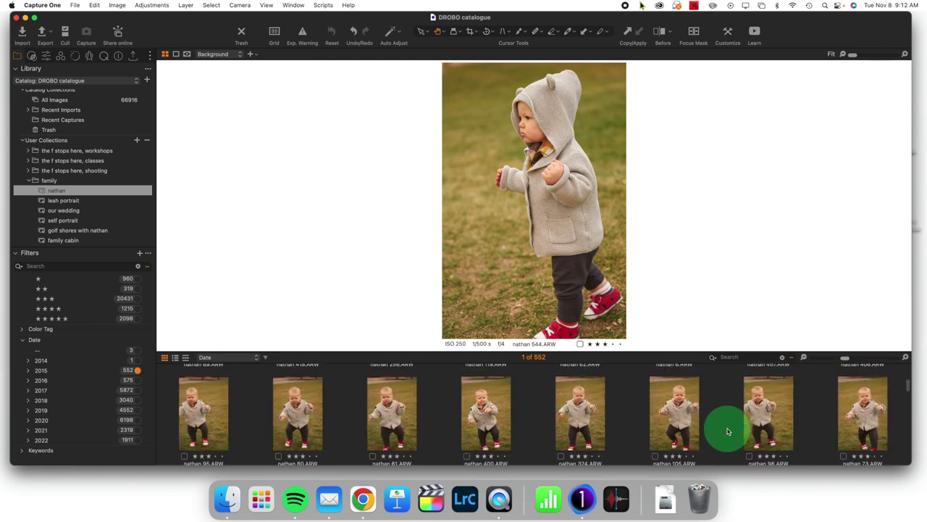
scroll(728, 432, "down", 2)
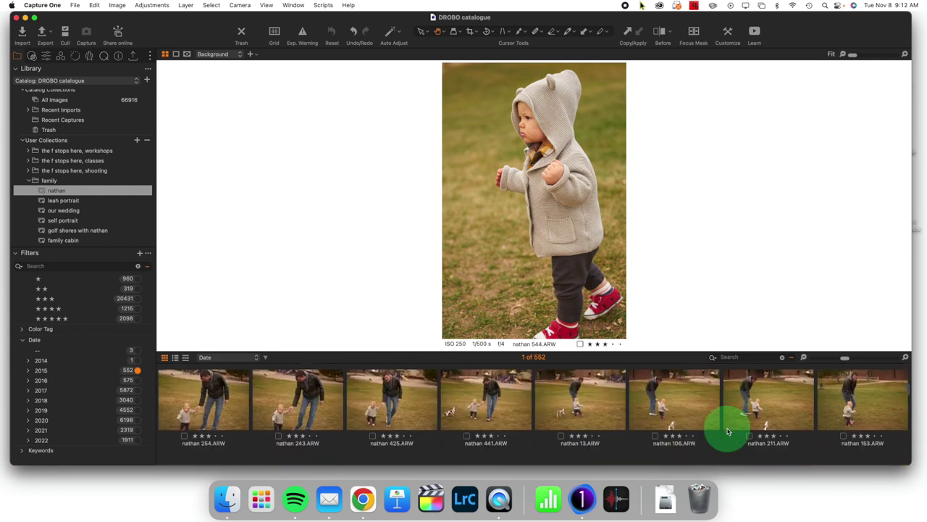
scroll(729, 432, "down", 4)
scroll(728, 432, "down", 2)
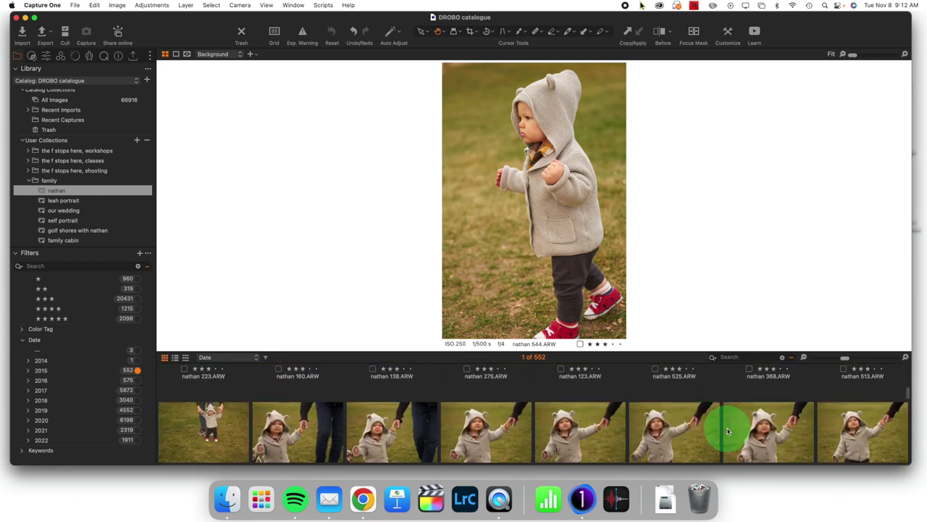
scroll(728, 432, "down", 2)
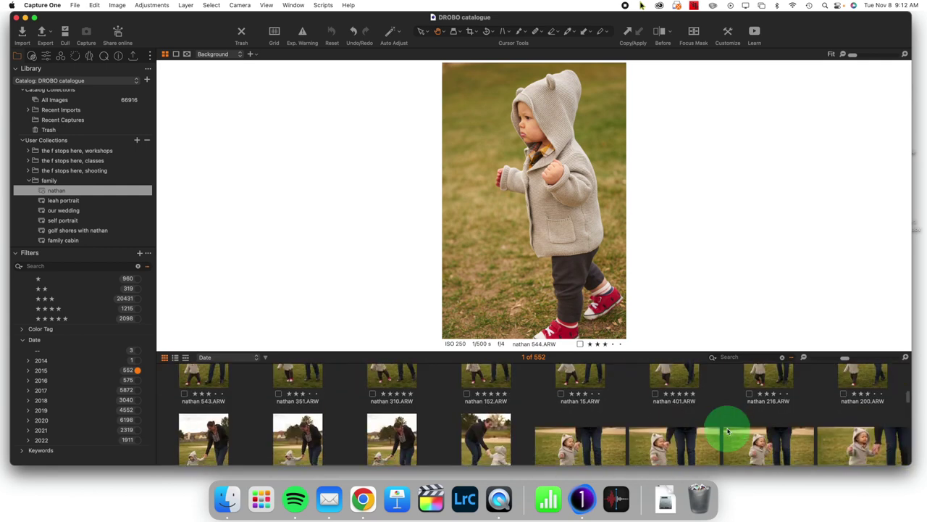
scroll(728, 432, "down", 2)
scroll(728, 432, "down", 5)
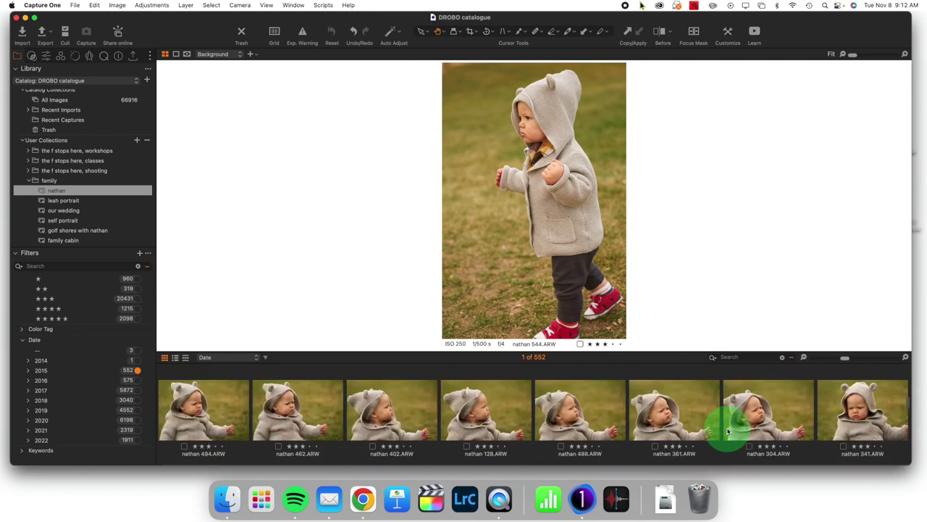
scroll(728, 432, "down", 5)
scroll(728, 432, "up", 1)
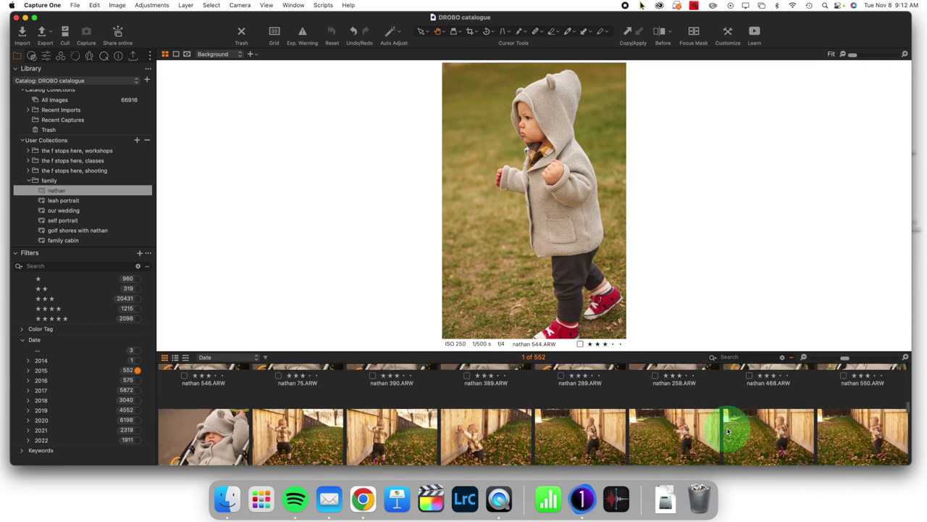
Select the whole batch and change all 189 photos' capture date from 2/26/2015 to 10/26/2017
left_click(215, 424, "shift")
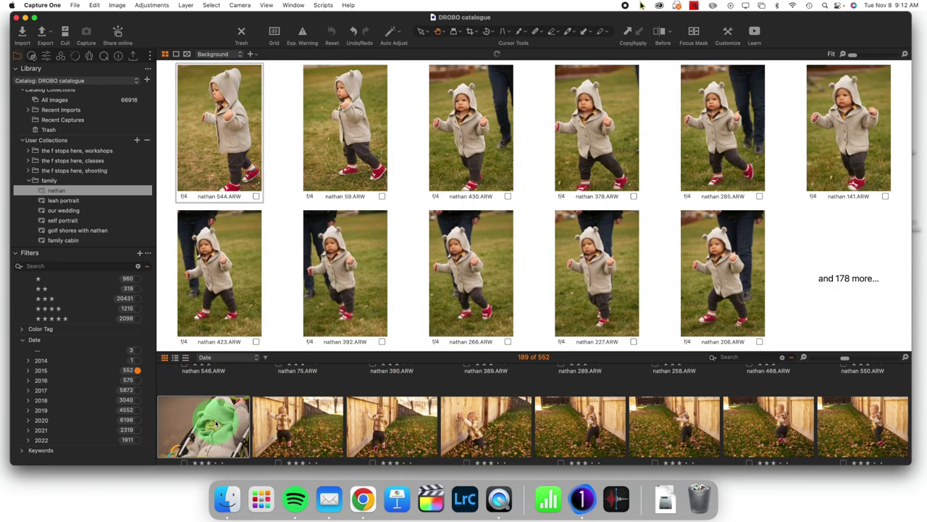
right_click(216, 424)
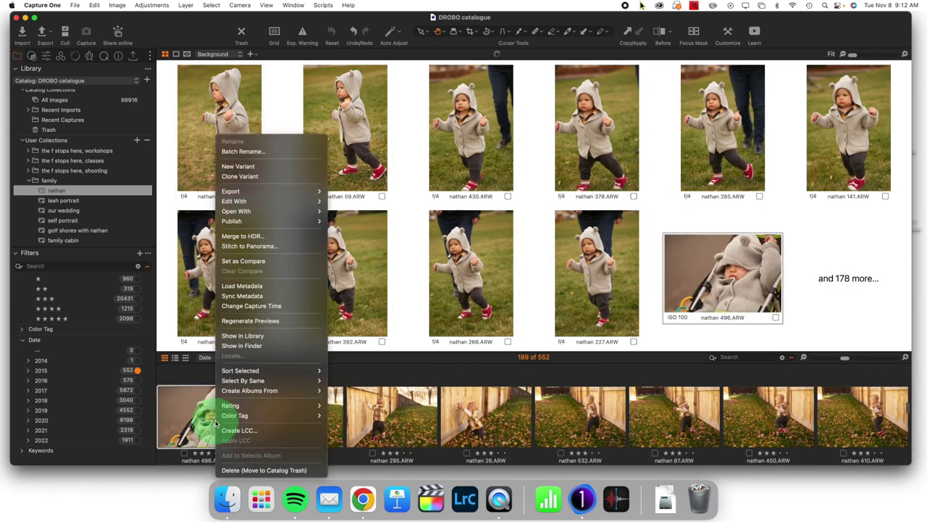
left_click(250, 306)
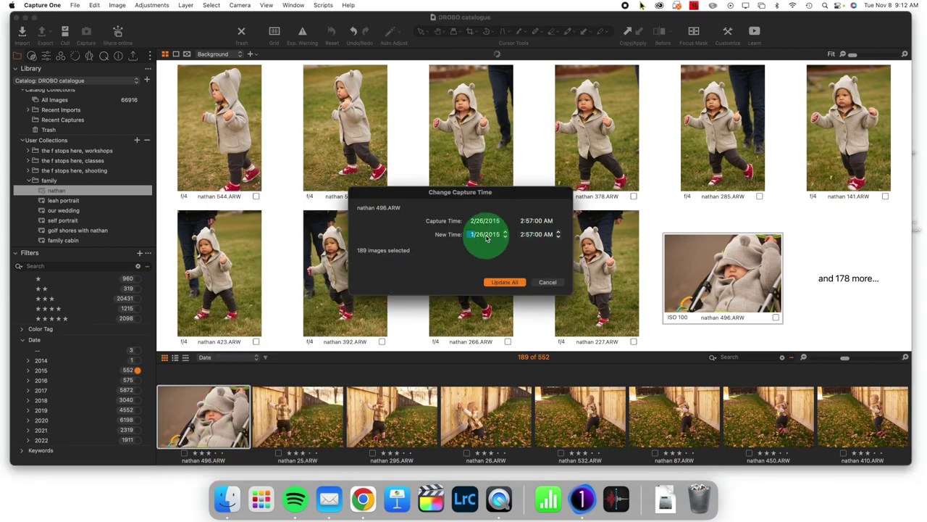
type("10")
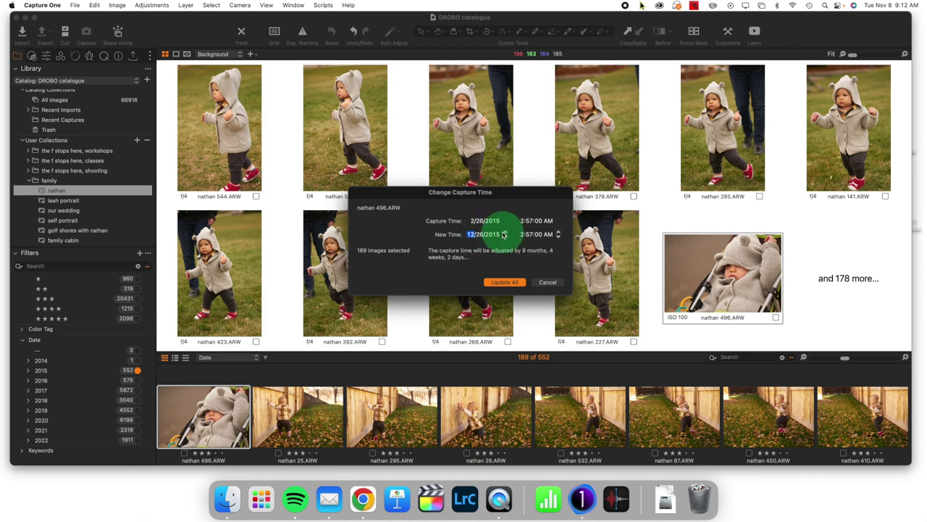
left_click(494, 235)
left_click(506, 232)
left_click(505, 232)
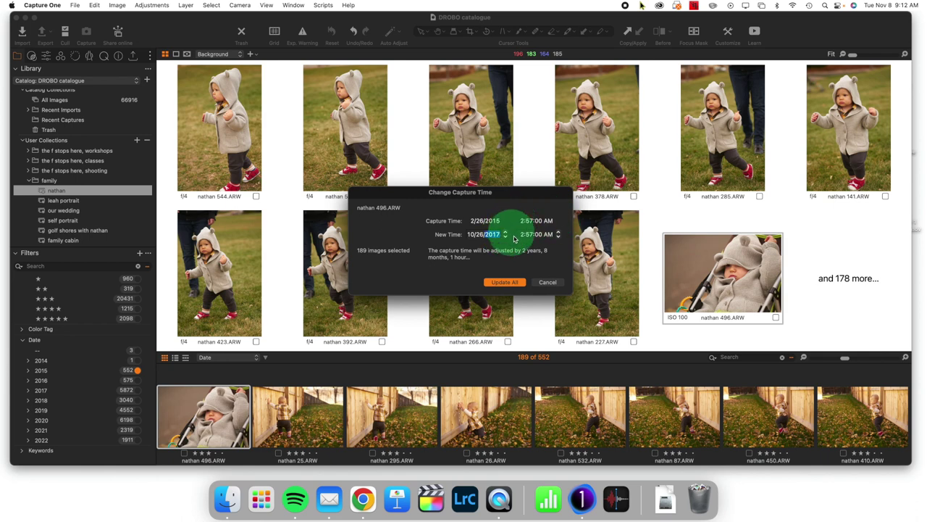
left_click(514, 282)
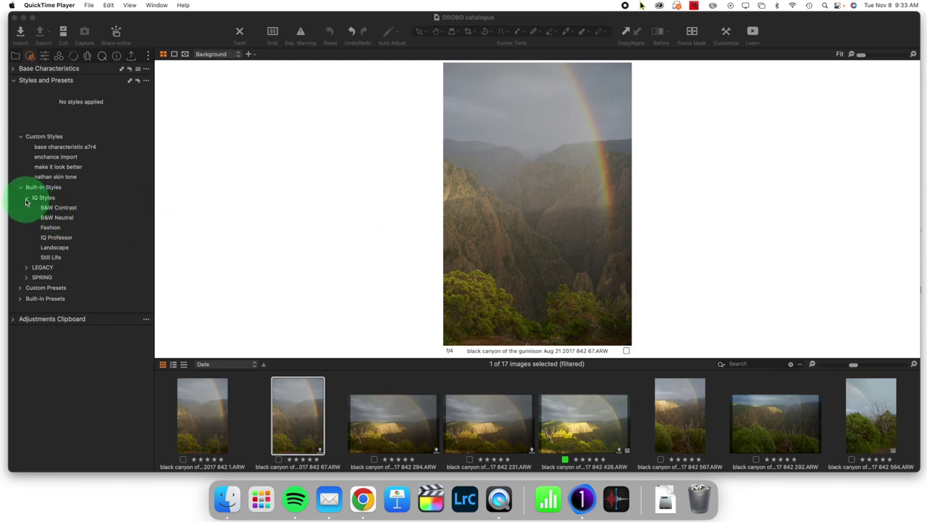
Apply the built-in Landscape IQ style to rainbow shot 842 67.ARW as a new layer
left_click(21, 137)
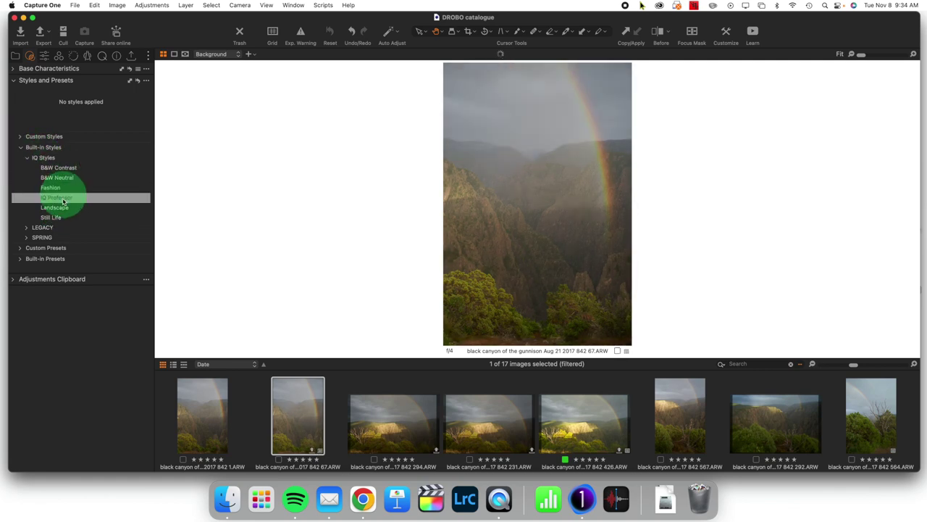
left_click(76, 208)
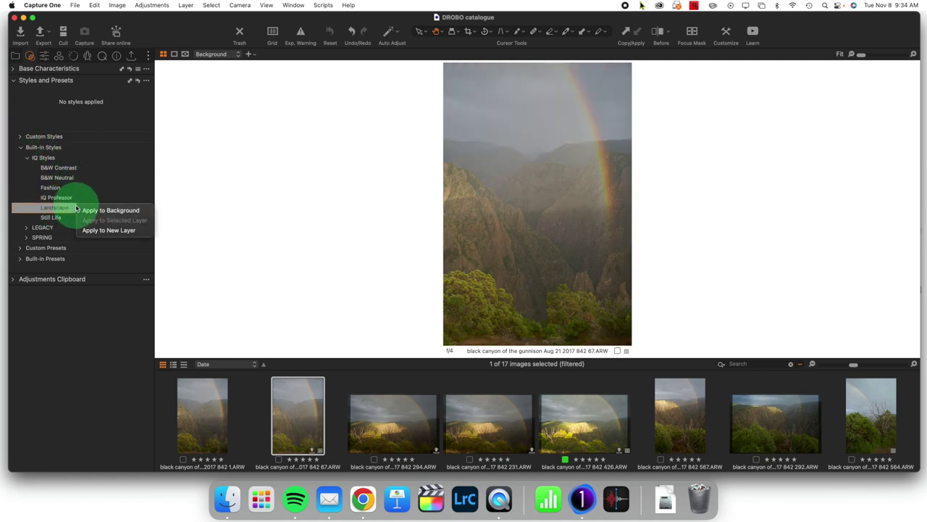
left_click(106, 230)
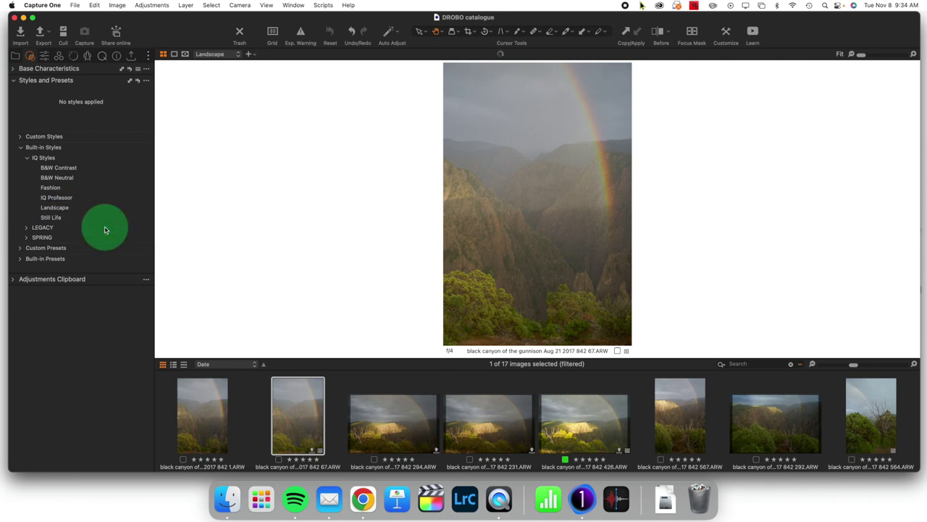
left_click(44, 56)
left_click(33, 110)
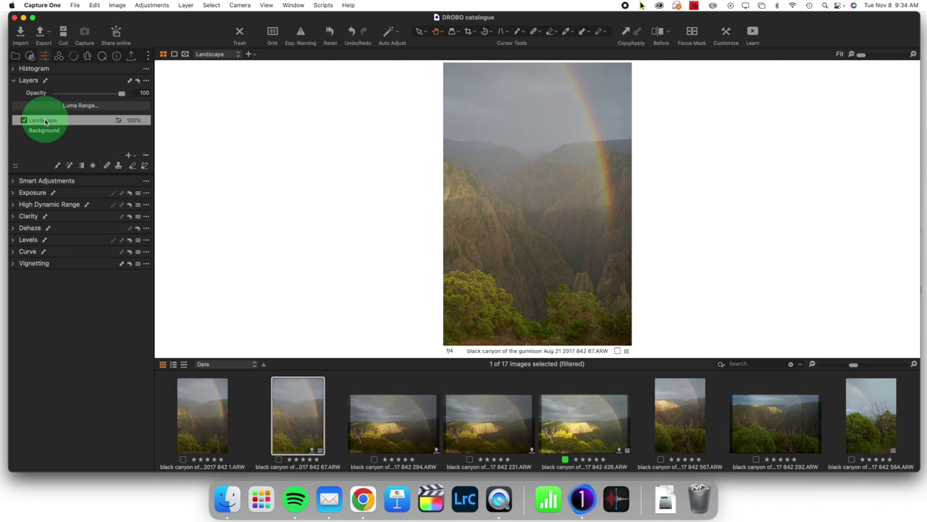
Reduce the Landscape layer's opacity to 51% on rainbow shot 842 67.ARW
left_click_drag(120, 94, 90, 97)
left_click(92, 97)
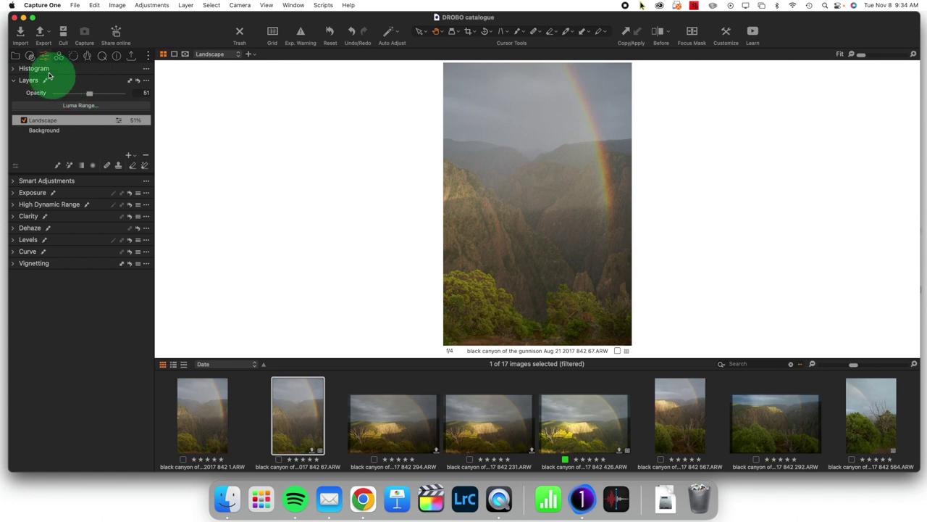
left_click(31, 57)
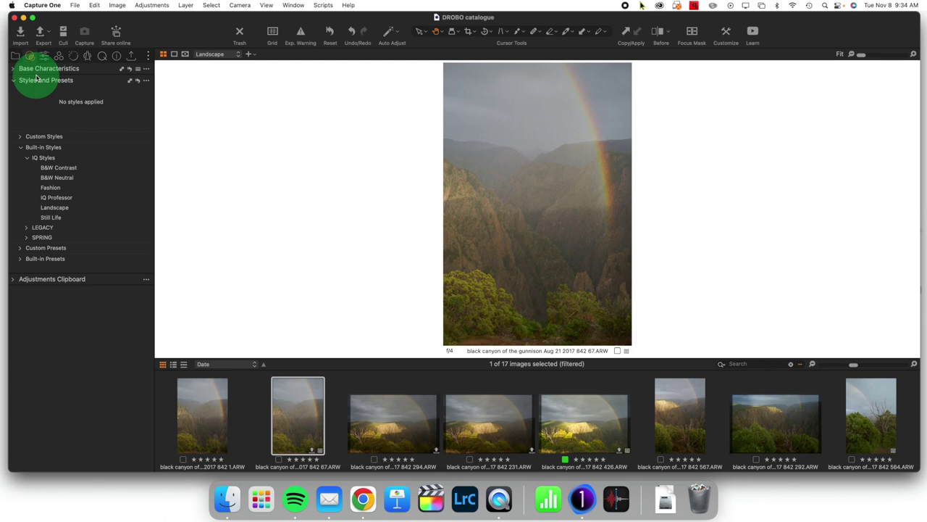
left_click(44, 56)
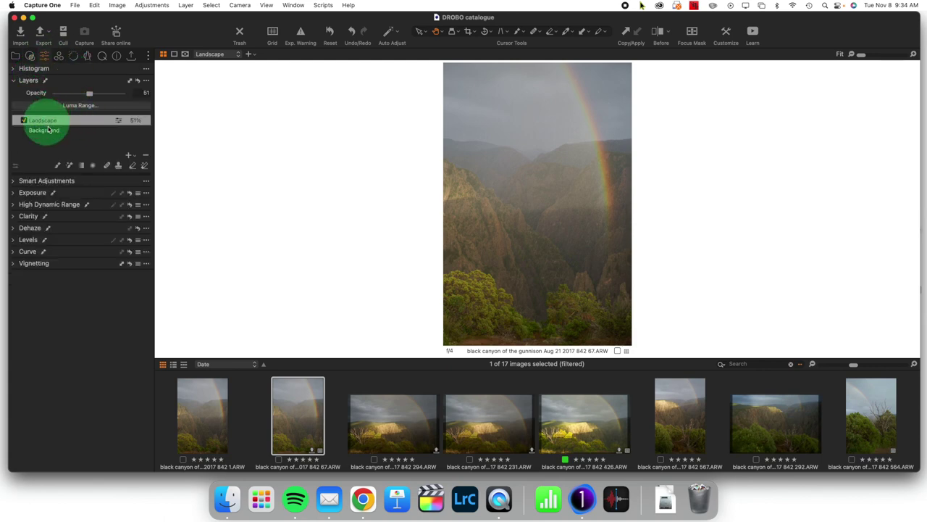
left_click(30, 56)
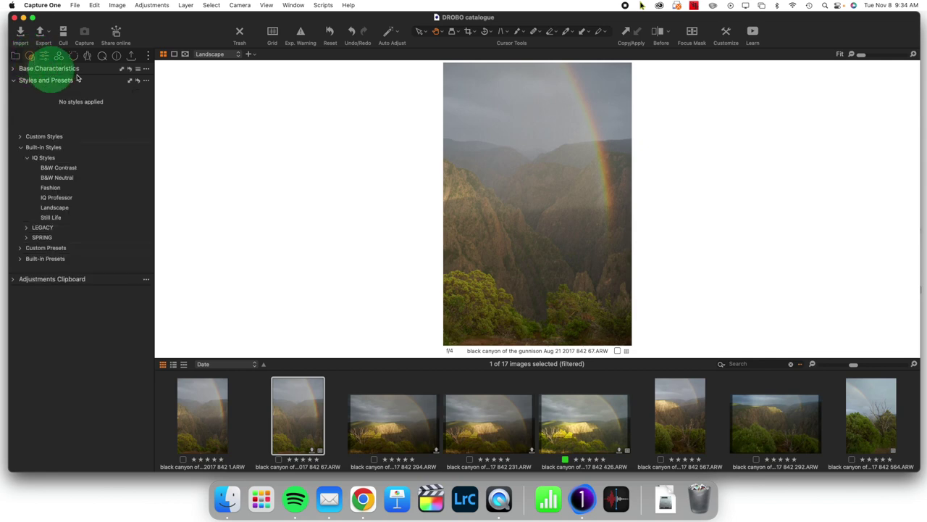
Save a custom style containing the Landscape layer under the name 'test landscape'
left_click(146, 80)
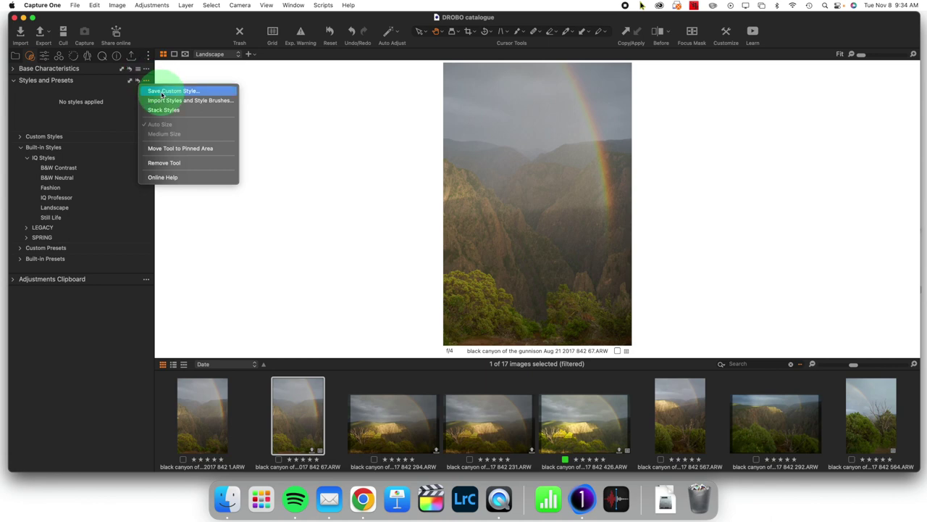
left_click(162, 91)
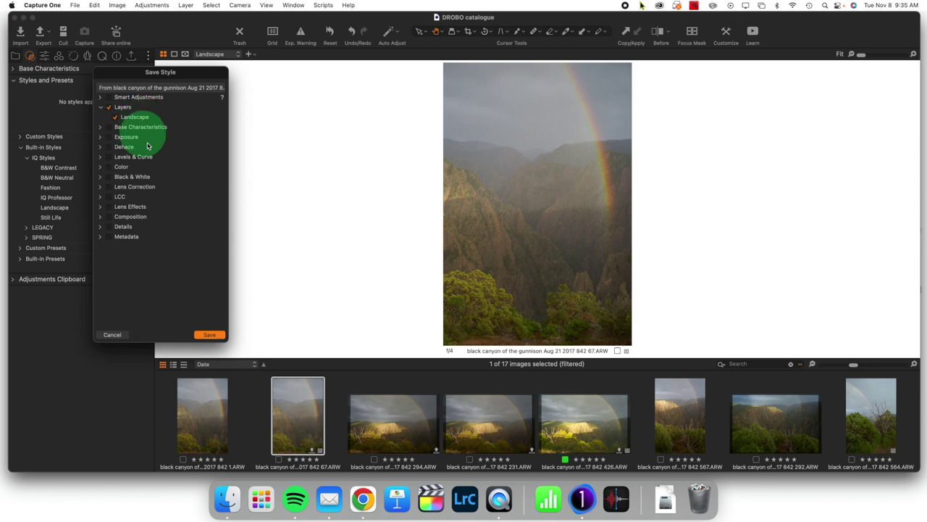
left_click(210, 335)
type("test landscape.costyle")
left_click(209, 228)
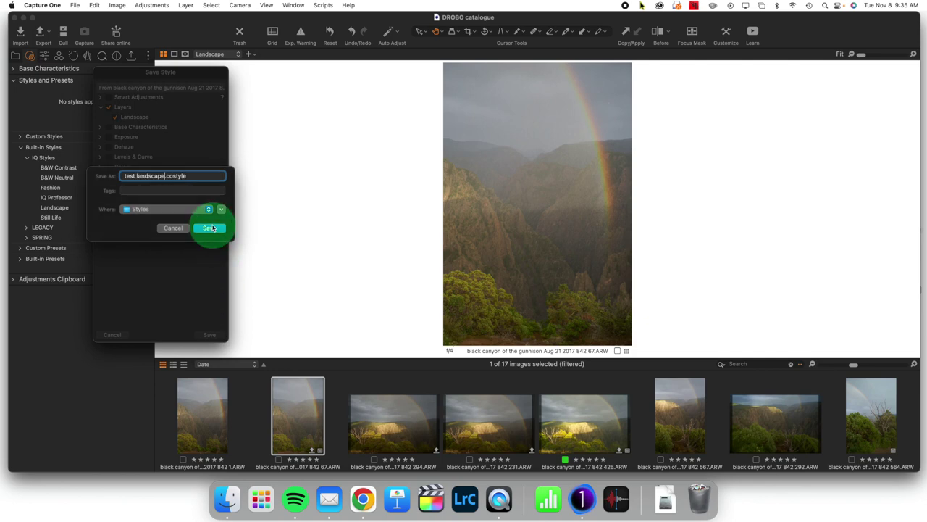
Open rainbow photo 842 1.ARW and apply the custom test landscape style to it
left_click(44, 57)
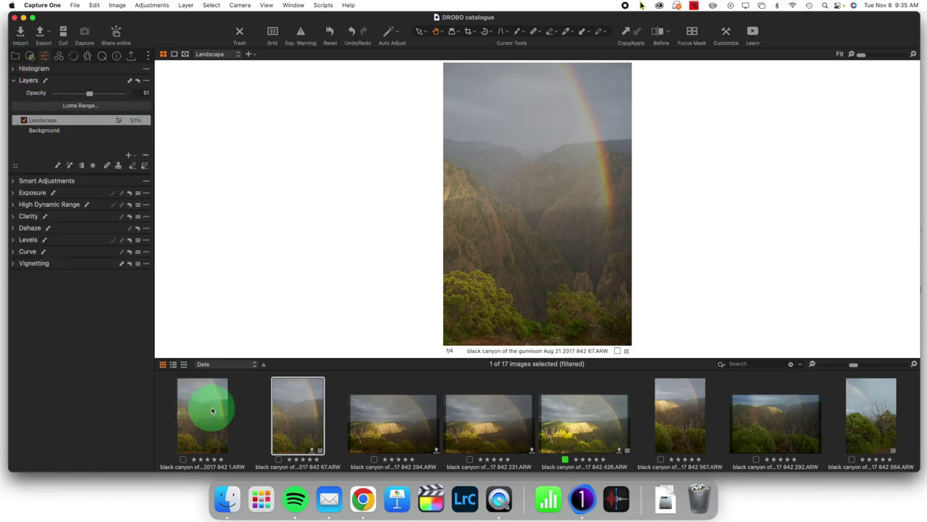
left_click(211, 411)
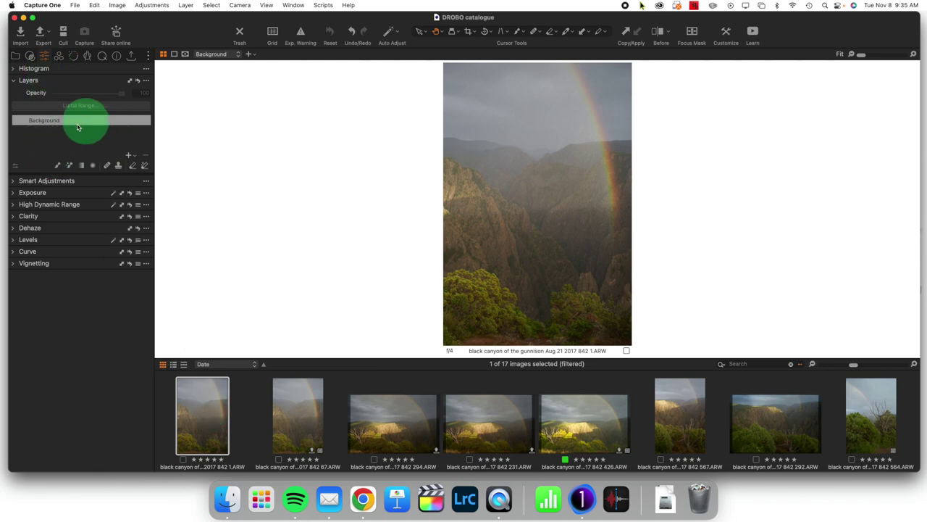
left_click(29, 57)
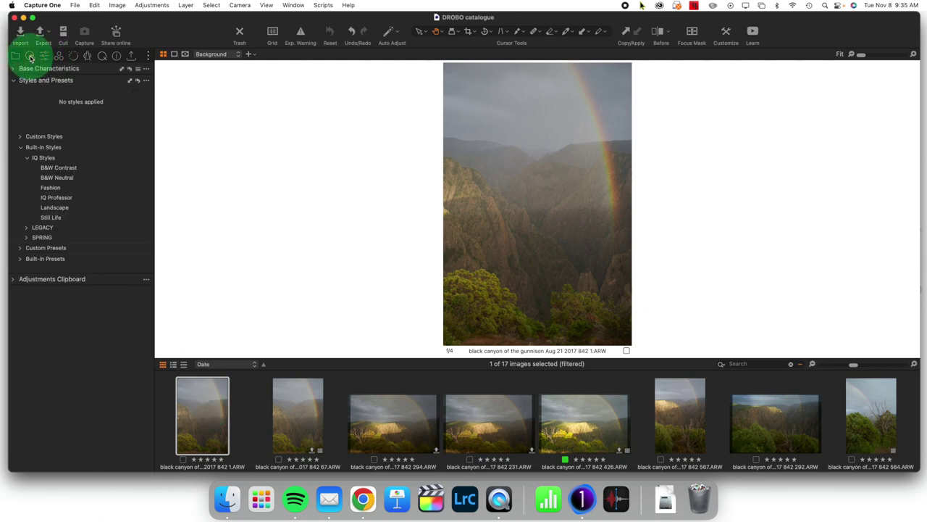
left_click(21, 146)
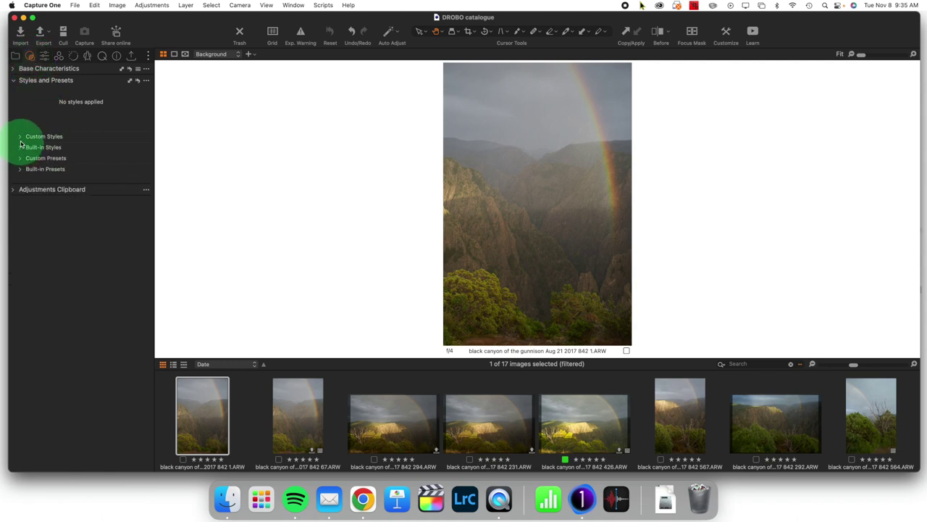
left_click(21, 138)
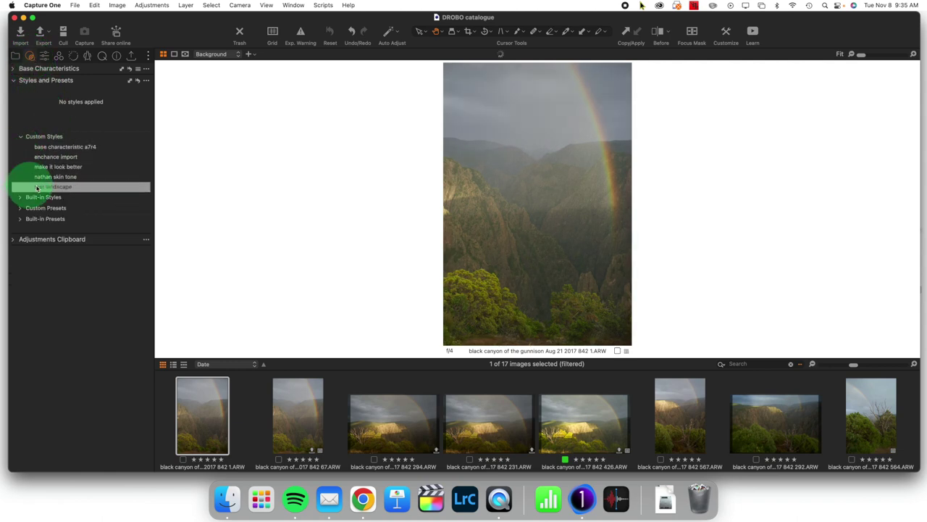
right_click(92, 187)
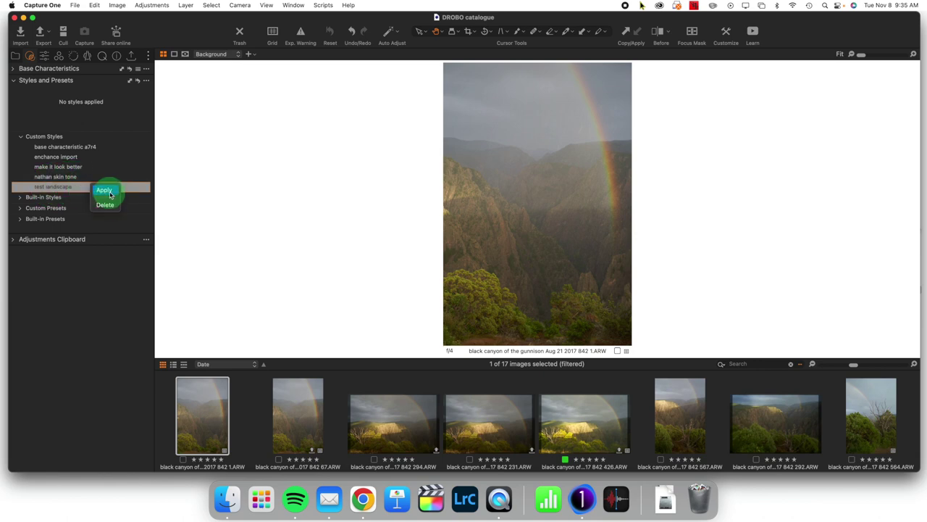
left_click(110, 192)
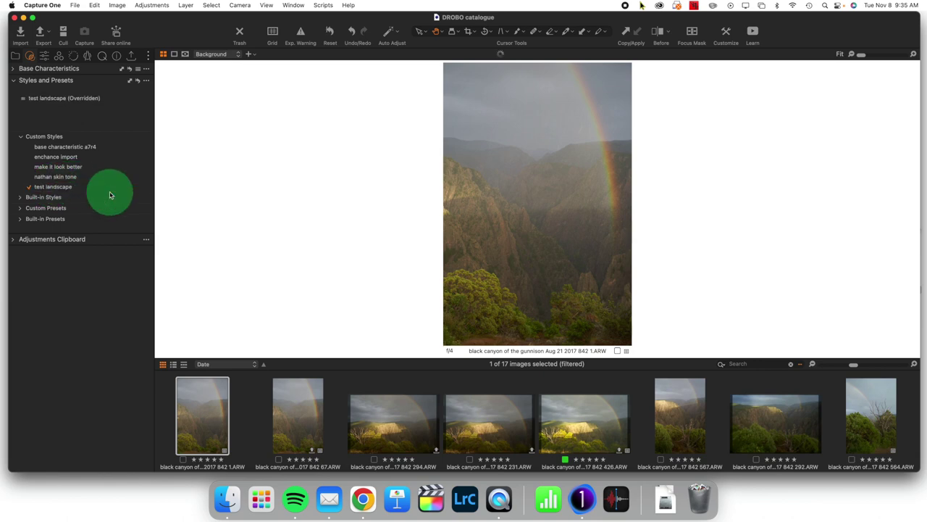
Confirm 842 1.ARW now has a Landscape layer at 51% opacity
left_click(44, 58)
left_click(68, 120)
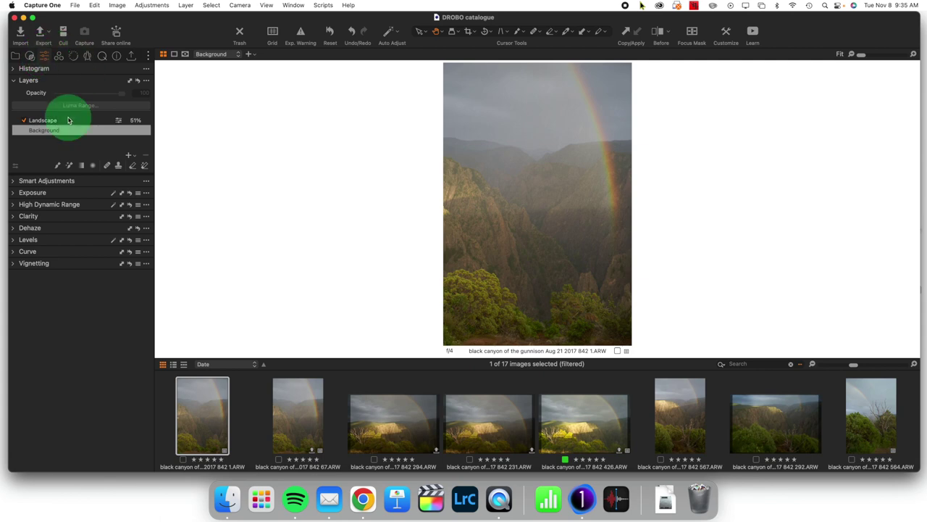
left_click(75, 120)
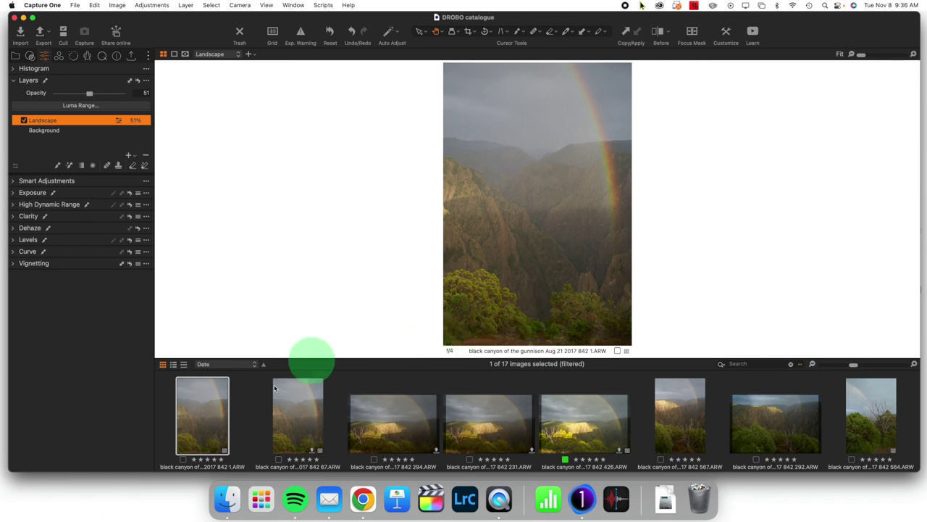
Create a new variant of the first rainbow photo (842 1.ARW) from its filmstrip thumbnail
right_click(206, 427)
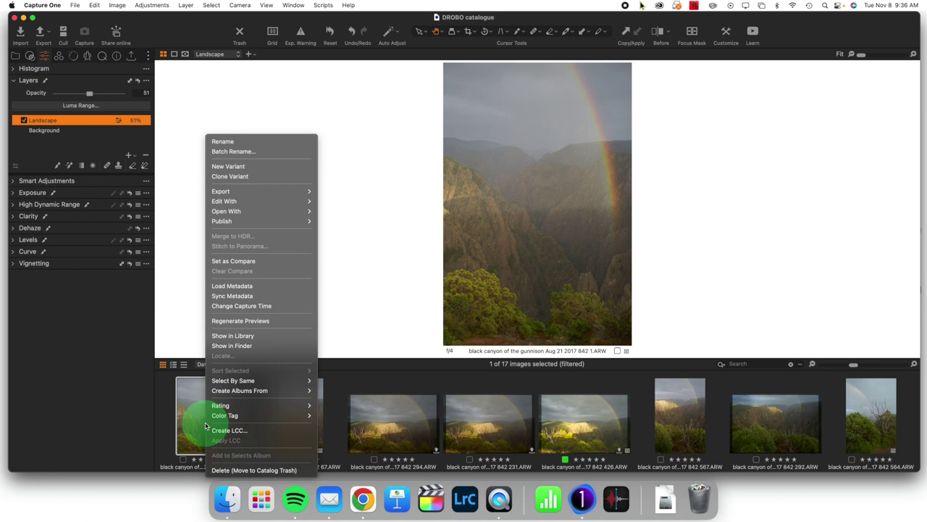
left_click(273, 172)
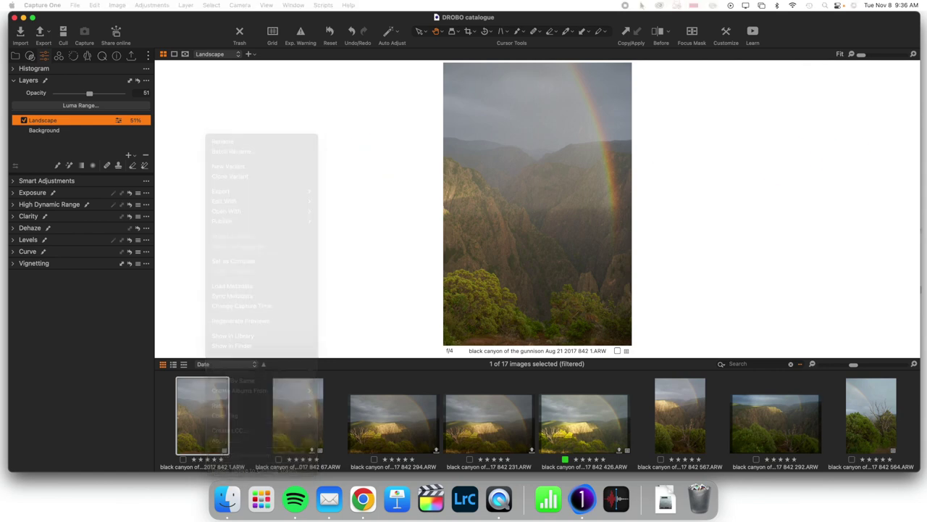